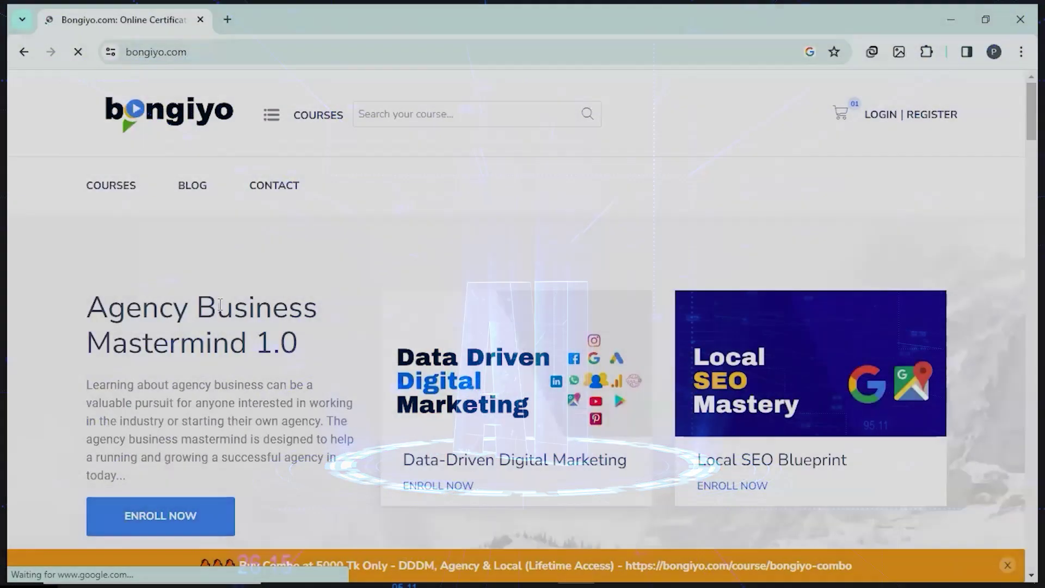
Step: Browse the Top Picks and Latest Courses carousels on the Bongiyo home page
scroll(575, 442, "down", 10)
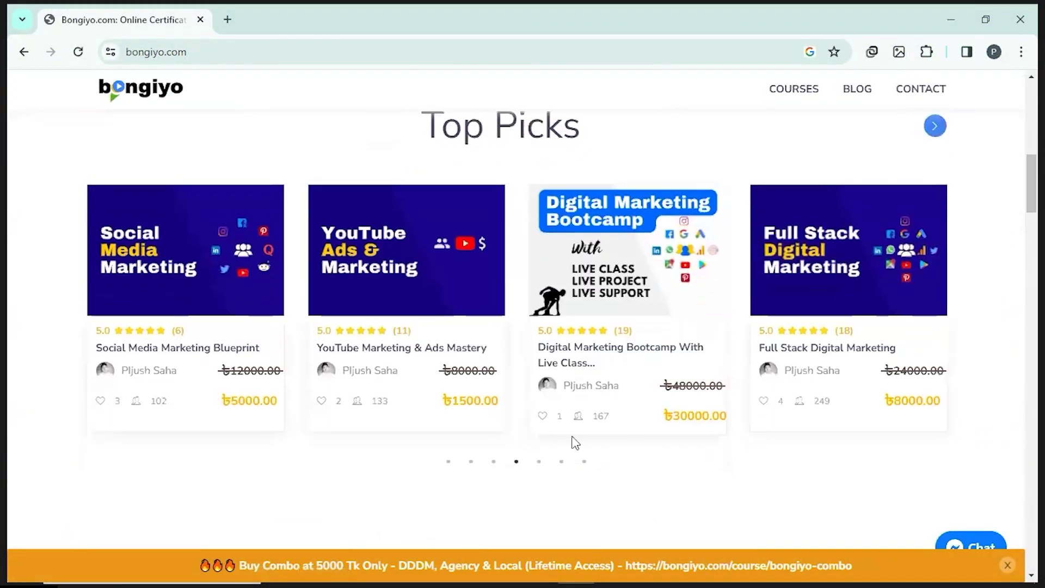
left_click(539, 462)
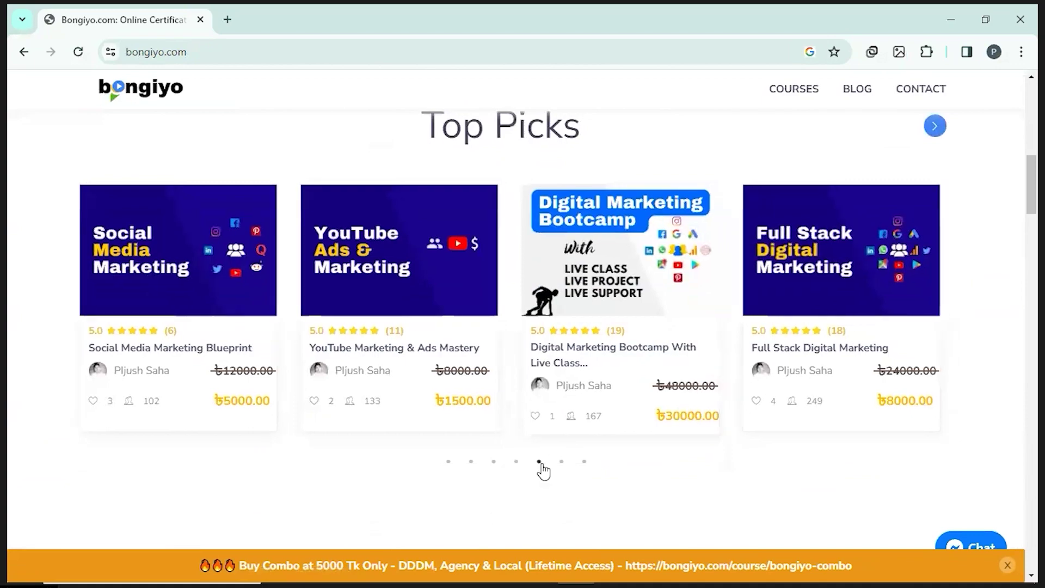
left_click(561, 462)
scroll(522, 327, "down", 5)
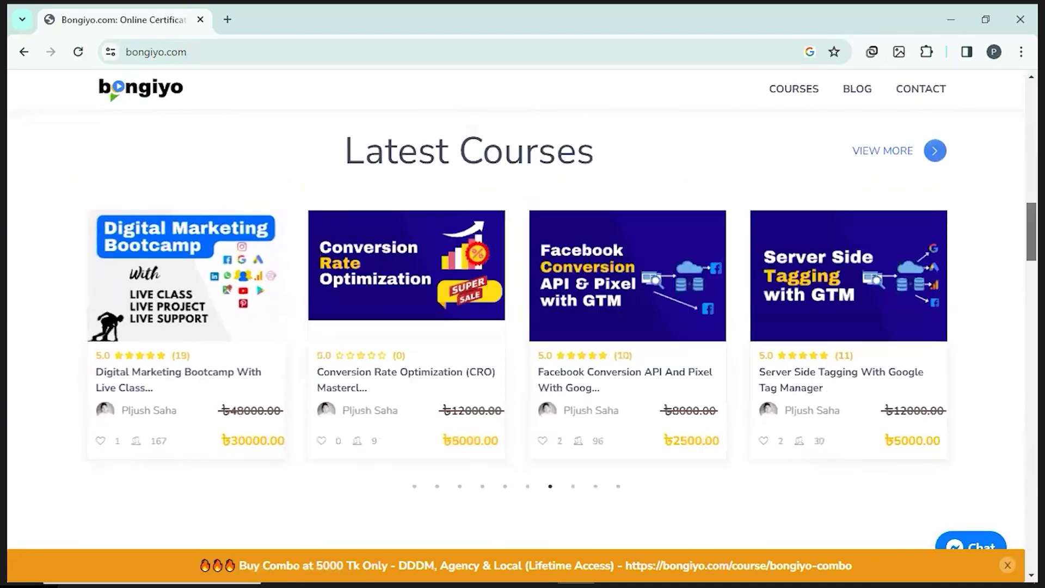
left_click(437, 486)
left_click(460, 486)
left_click(483, 487)
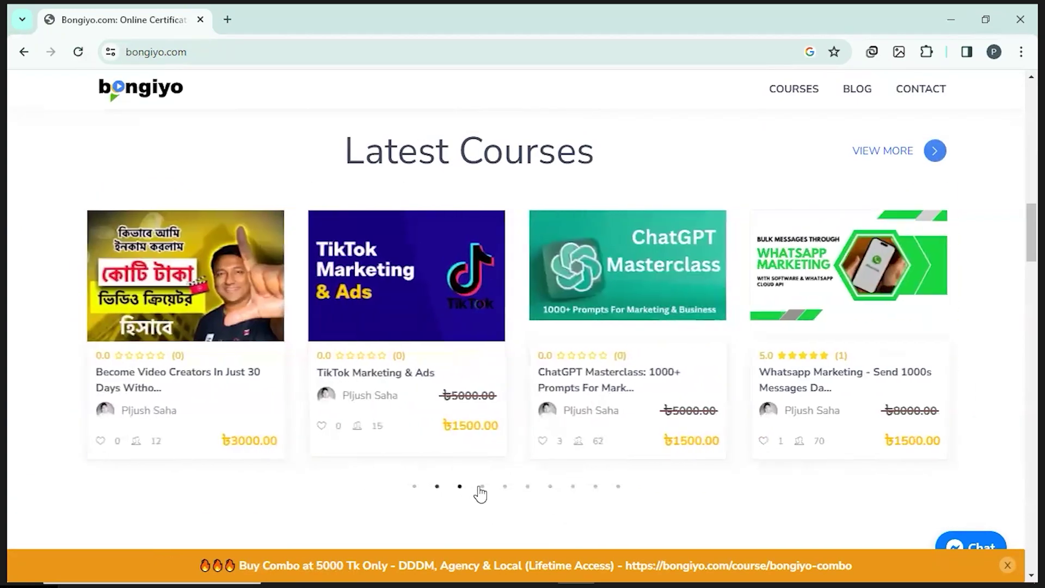
left_click(505, 487)
left_click(528, 487)
left_click(550, 487)
left_click(573, 486)
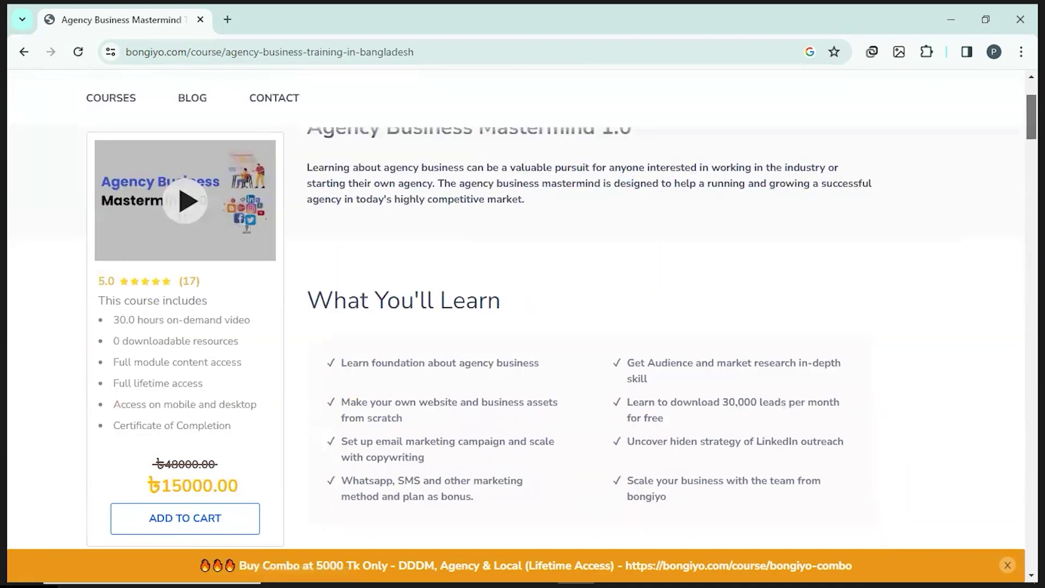
scroll(1011, 264, "down", 5)
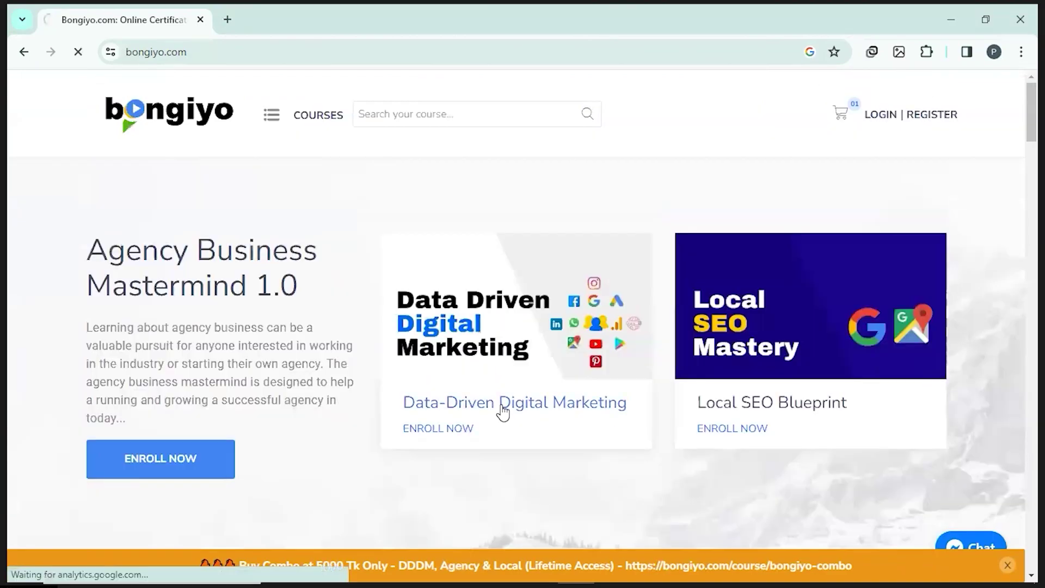
Step: Open the Data-Driven Digital Marketing course and expand its full 65-item curriculum
left_click(502, 410)
scroll(589, 305, "down", 15)
left_click(590, 319)
scroll(589, 319, "down", 20)
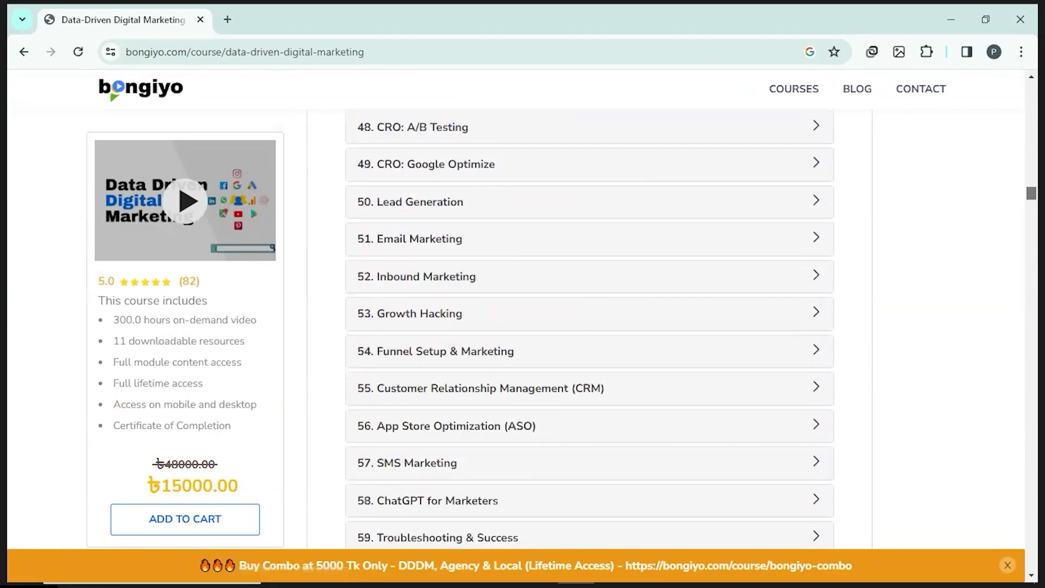
Step: Return to the Bongiyo home page and step through Latest Courses to Bongiyo Combo 3 at ৳5000
left_click(160, 98)
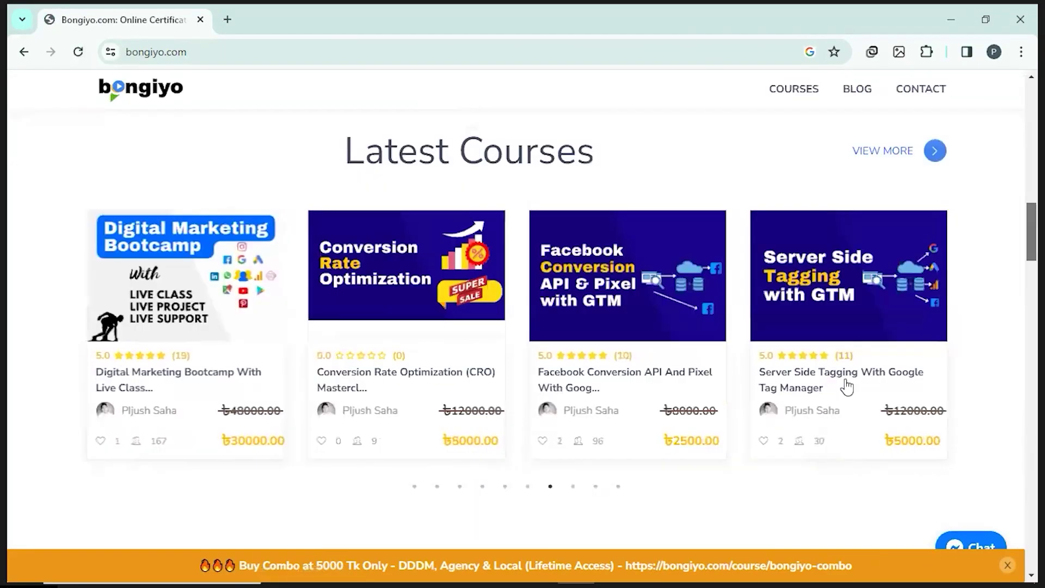
left_click(416, 487)
left_click(437, 488)
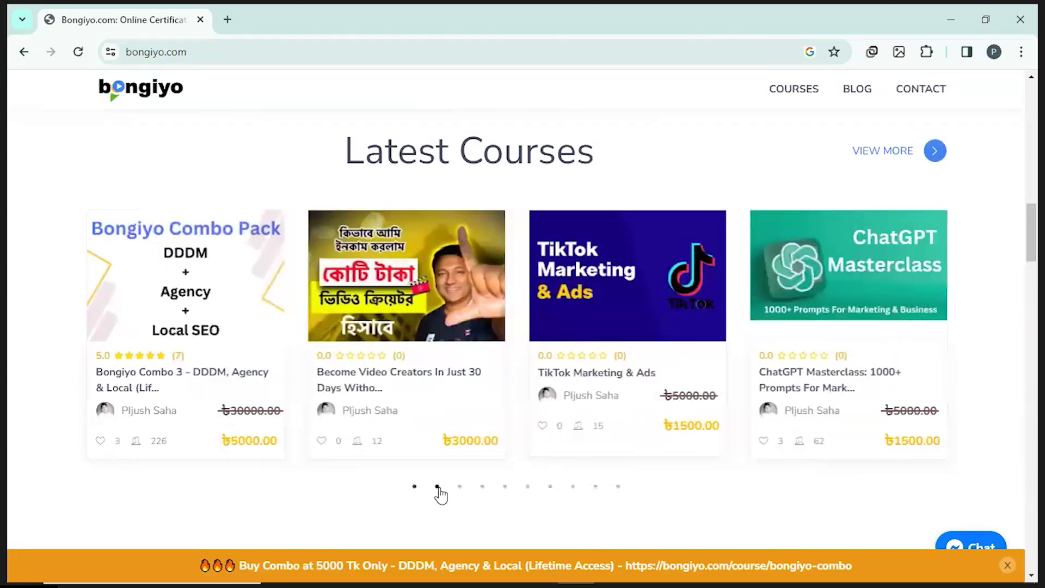
left_click(458, 487)
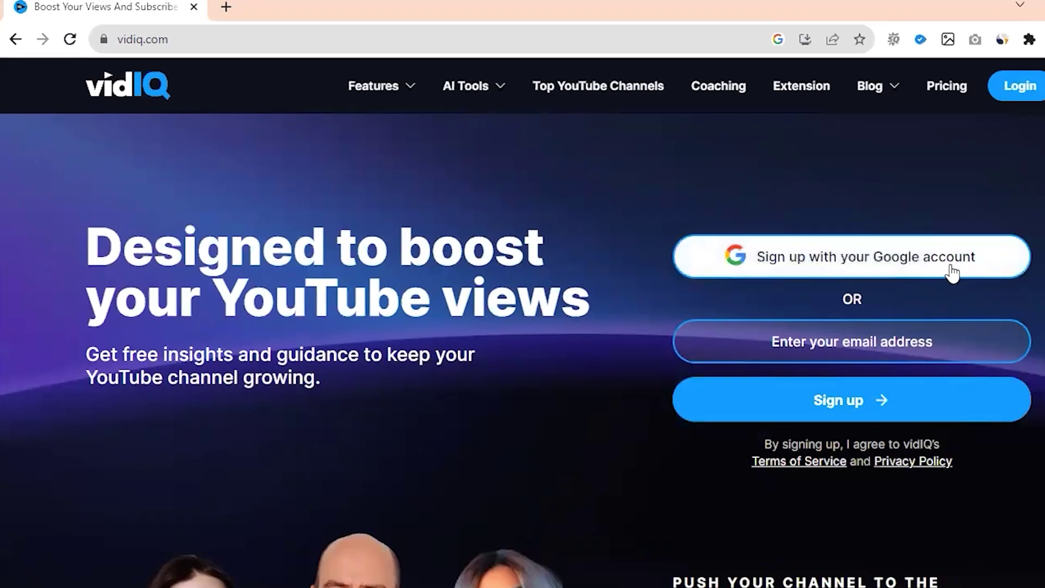
Step: Sign up to vidIQ with a Google account, connect the channel, and add the vidIQ Vision extension
left_click(1021, 348)
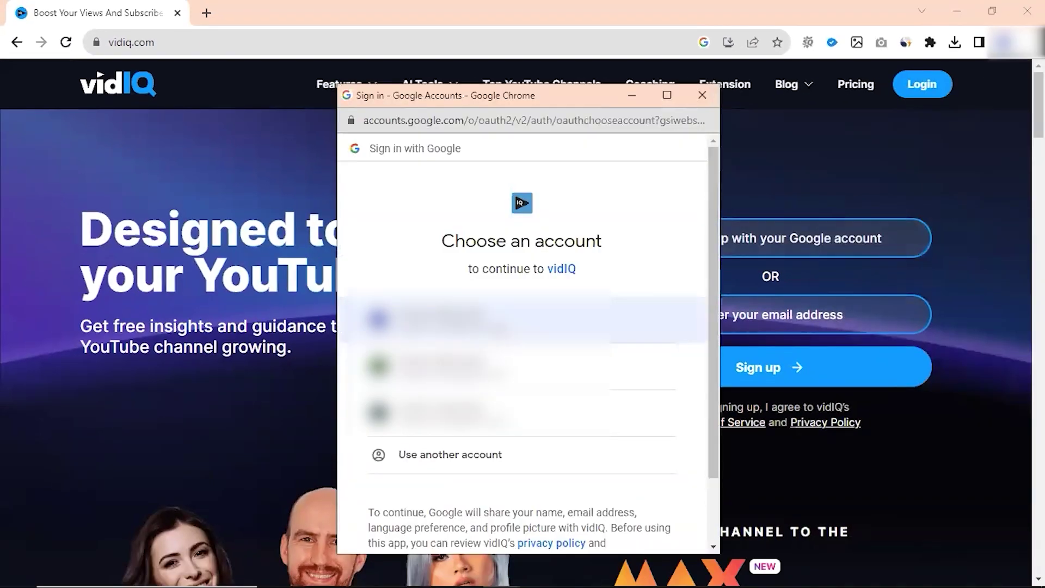
left_click(502, 329)
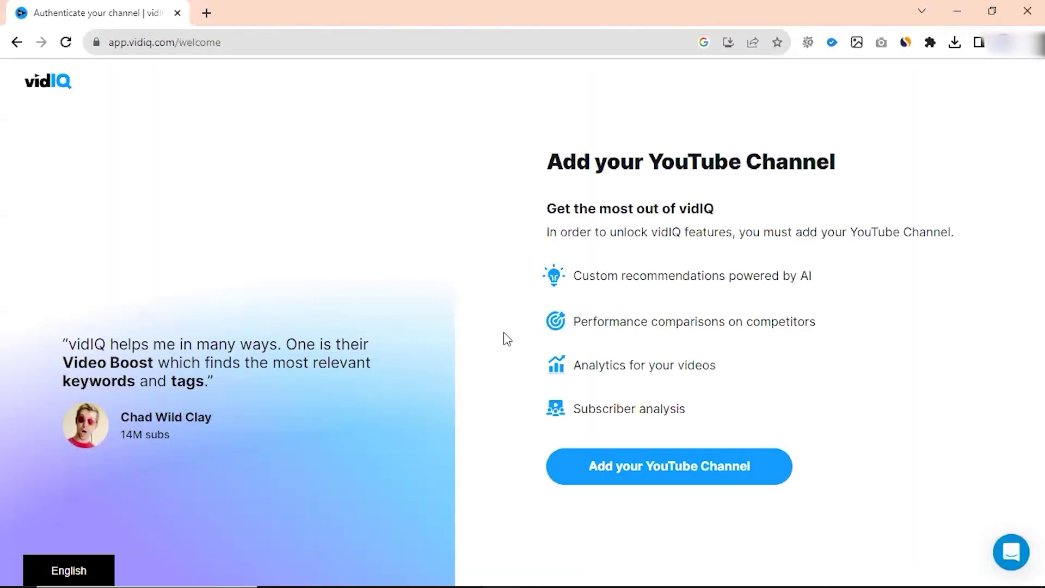
left_click(708, 466)
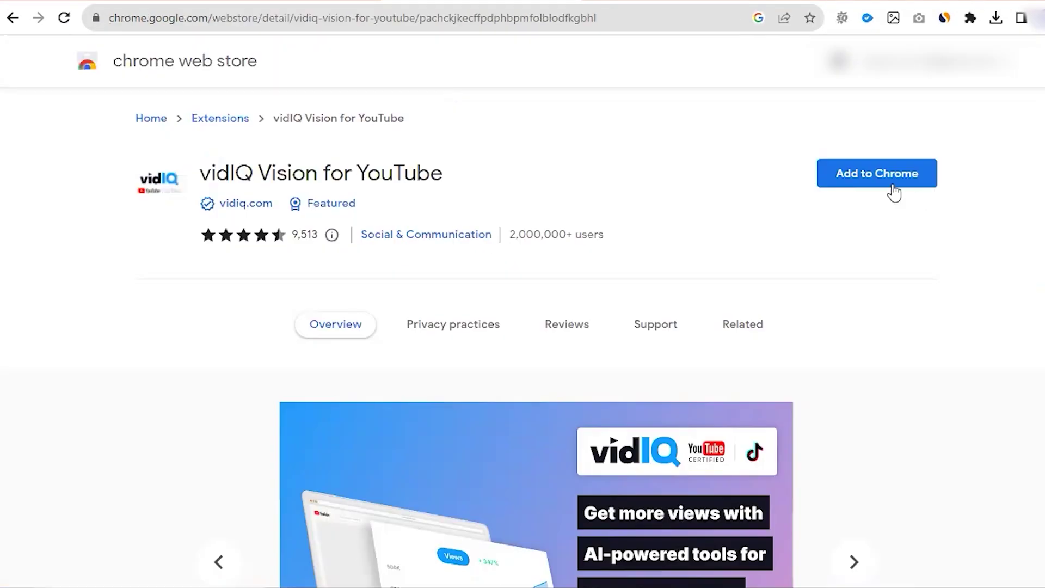
left_click(876, 177)
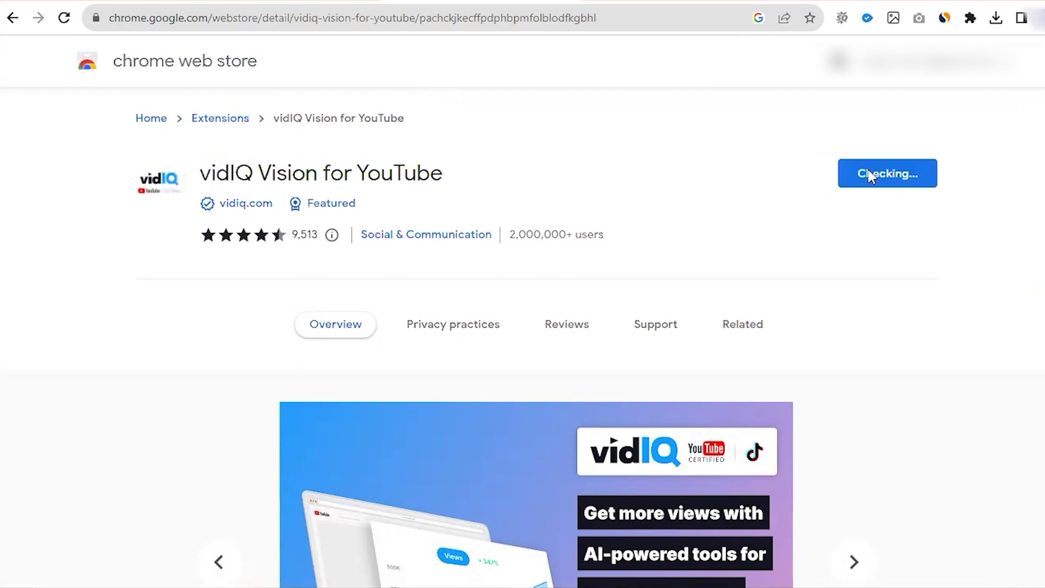
left_click(561, 187)
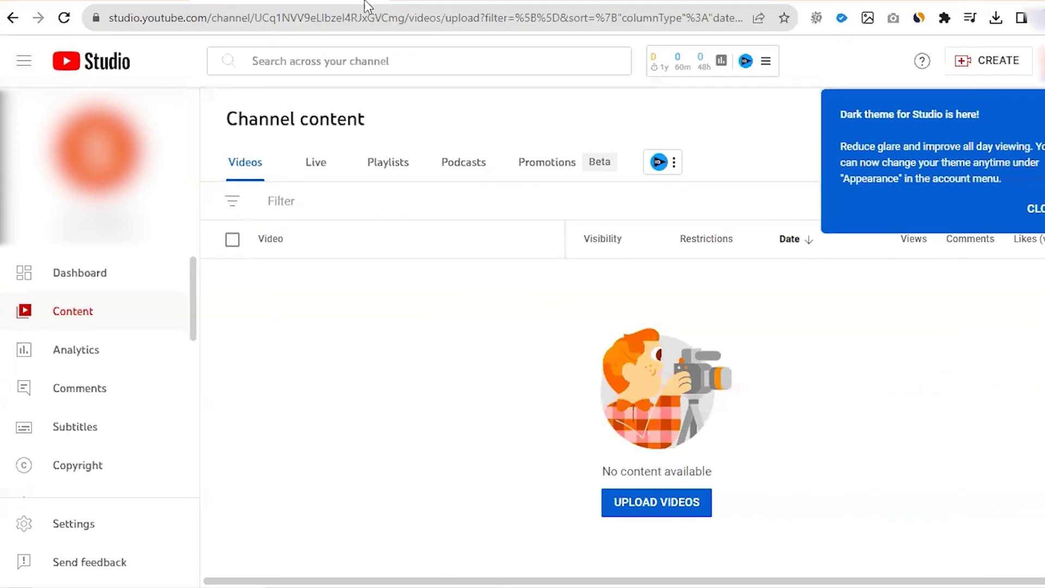
Step: Search 'ai video making software' in vidIQ's Keyword Inspector and review the related keywords' competition ratings
left_click(766, 60)
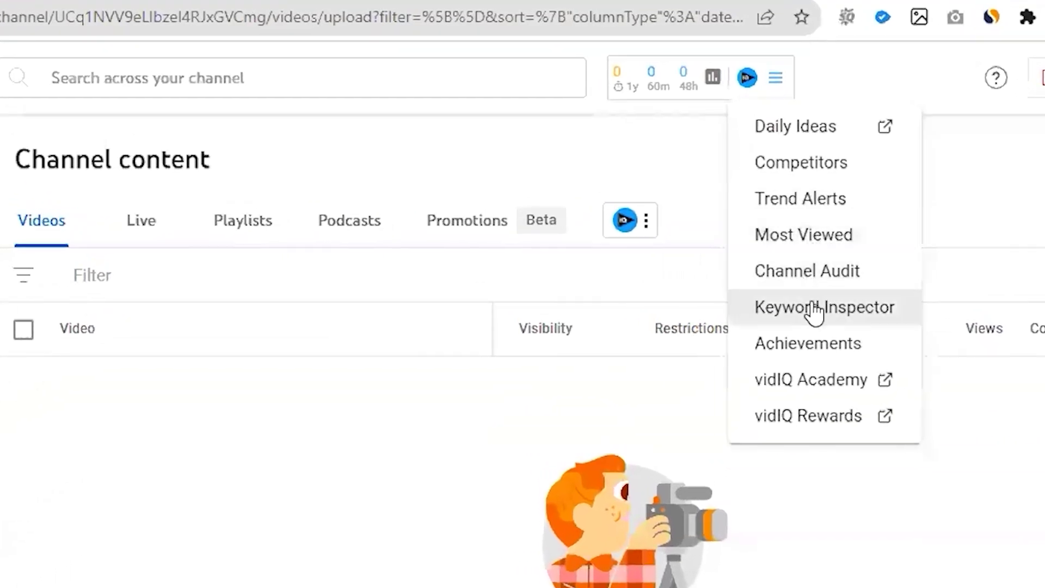
left_click(815, 308)
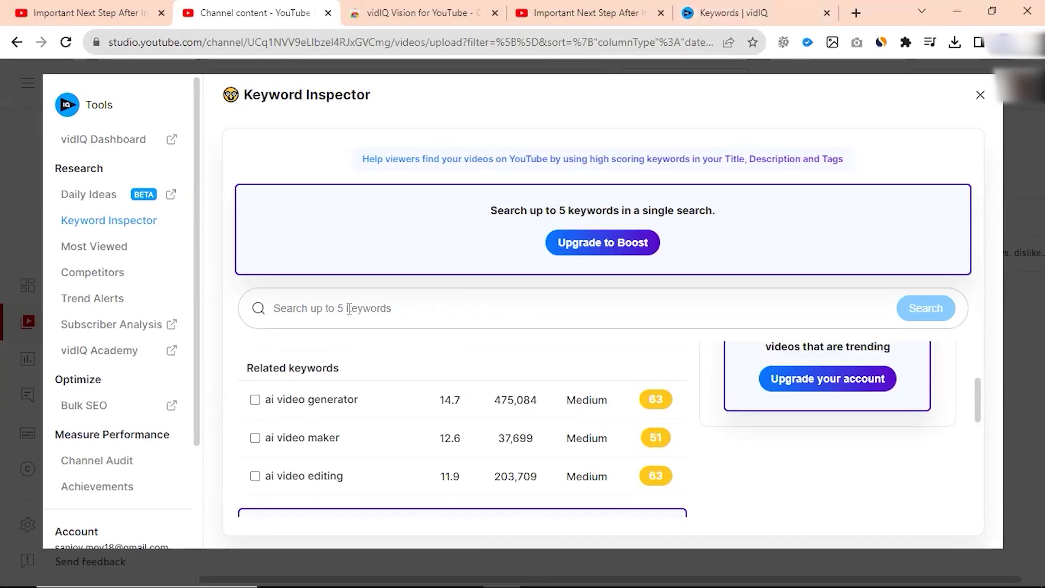
type("ai video making software")
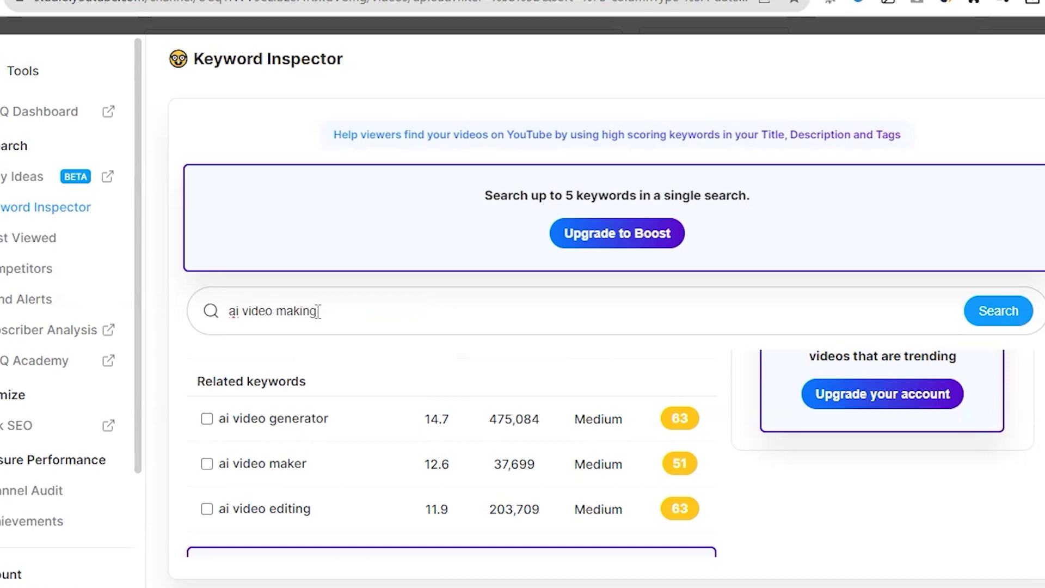
key("Return")
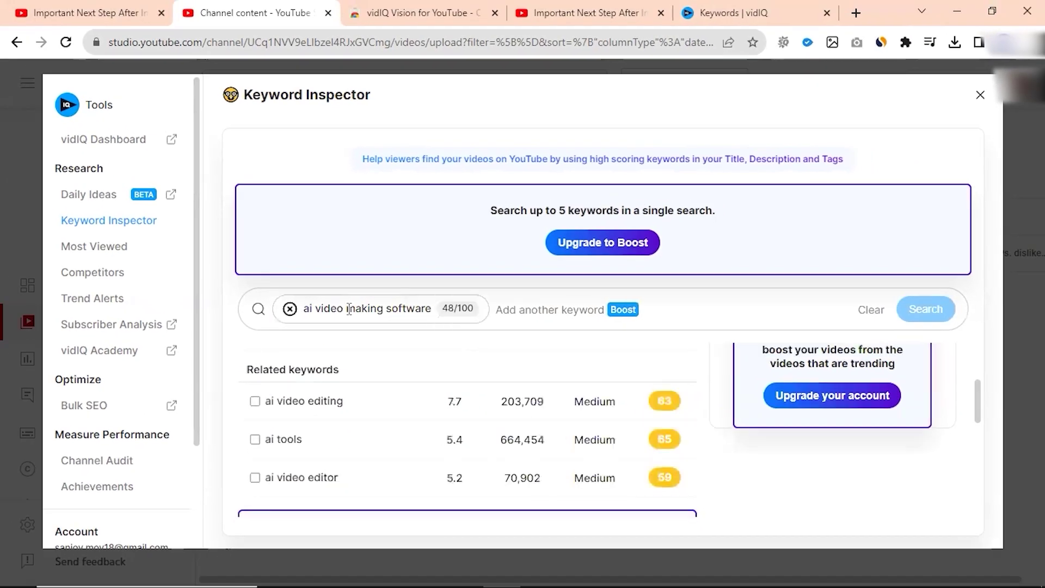
scroll(626, 386, "down", 1)
double_click(626, 386)
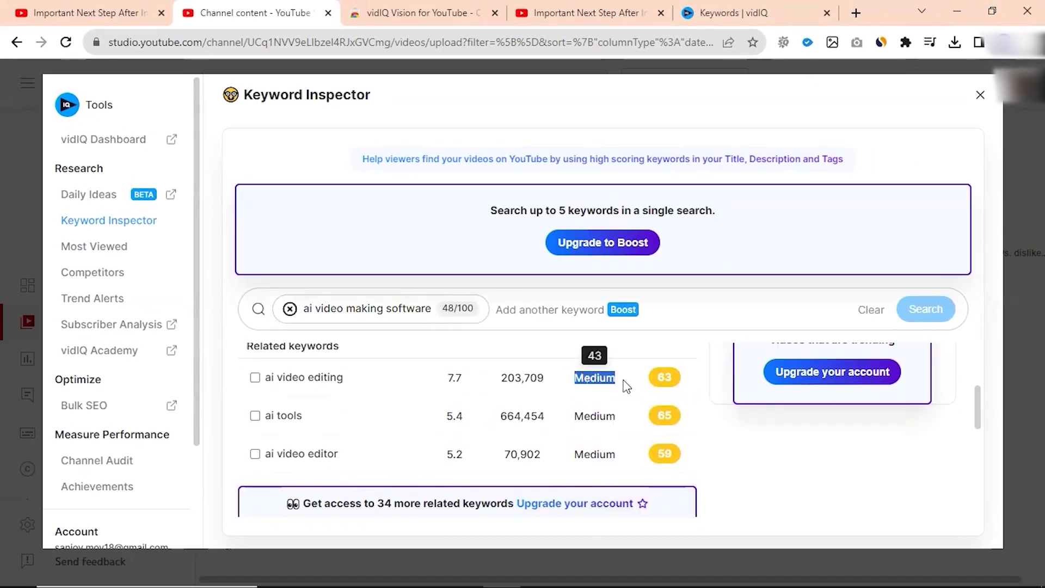
left_click_drag(576, 416, 611, 420)
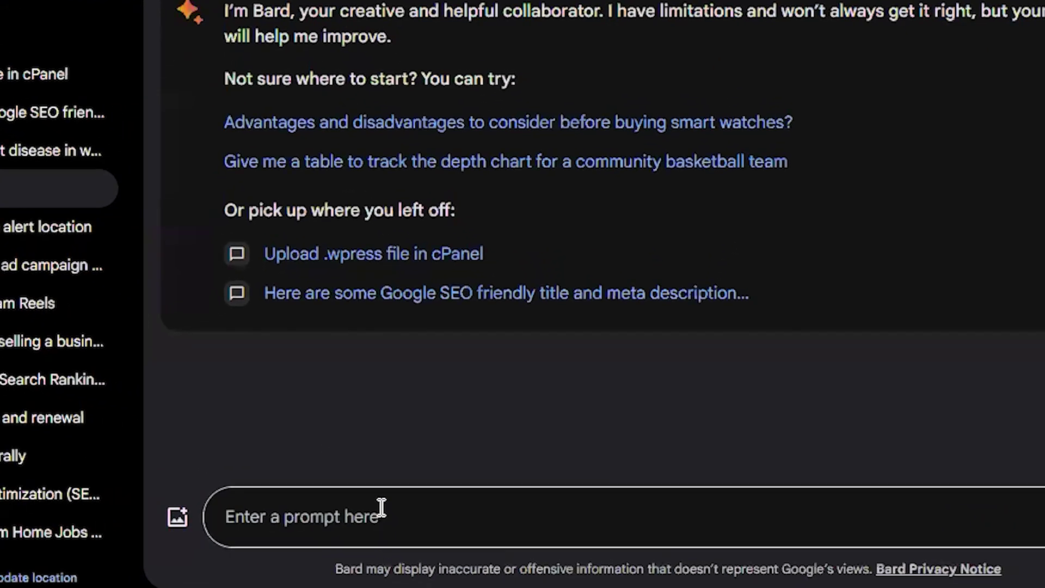
Step: Ask Bard to 'Write top 10 quotes quoted by philosopher'
left_click(444, 512)
type("Write top 10 quotes quoted by philosopher")
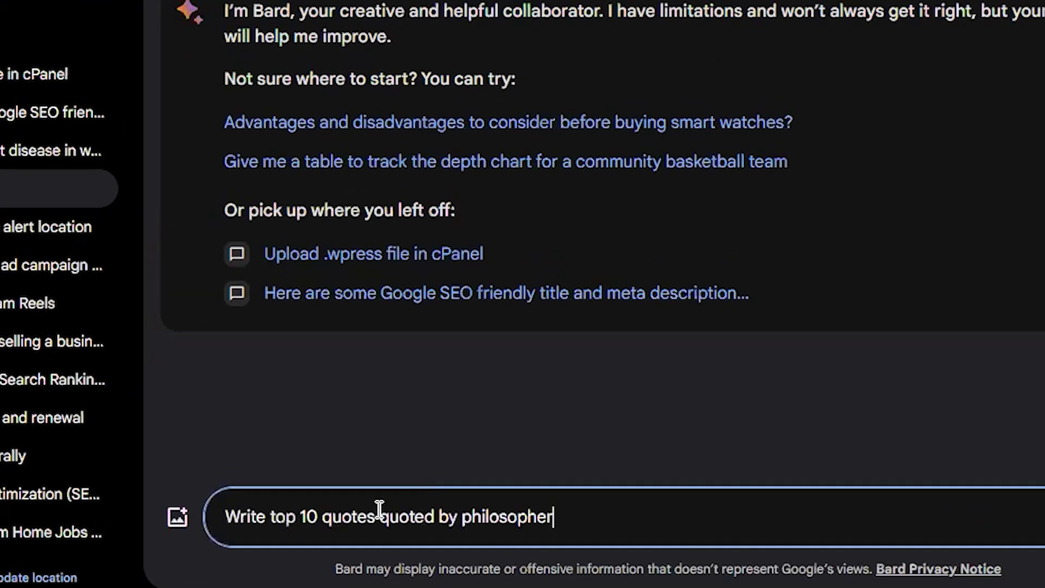
key("Return")
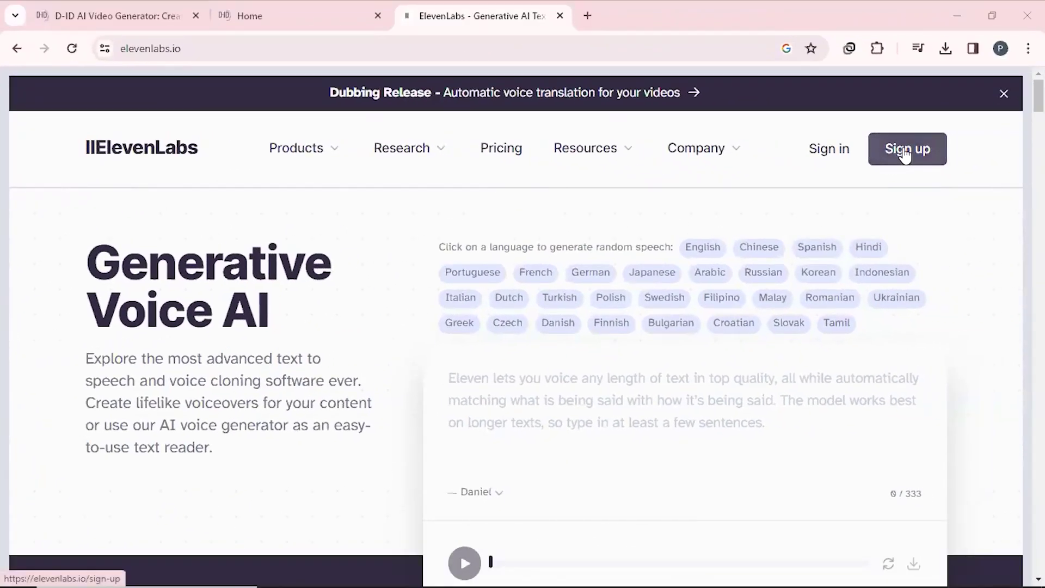
Step: Sign up for ElevenLabs with an e-mail address and the human verification check
left_click(905, 152)
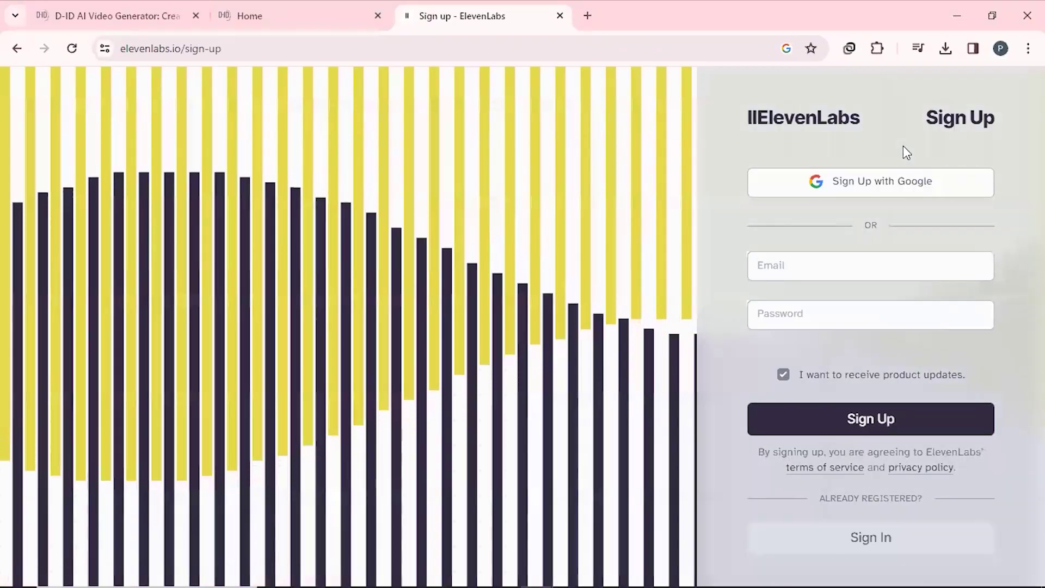
left_click(799, 267)
left_click(768, 378)
left_click(793, 478)
Step: Copy the philosopher quotes from Bard into the ElevenLabs text box
right_click(504, 304)
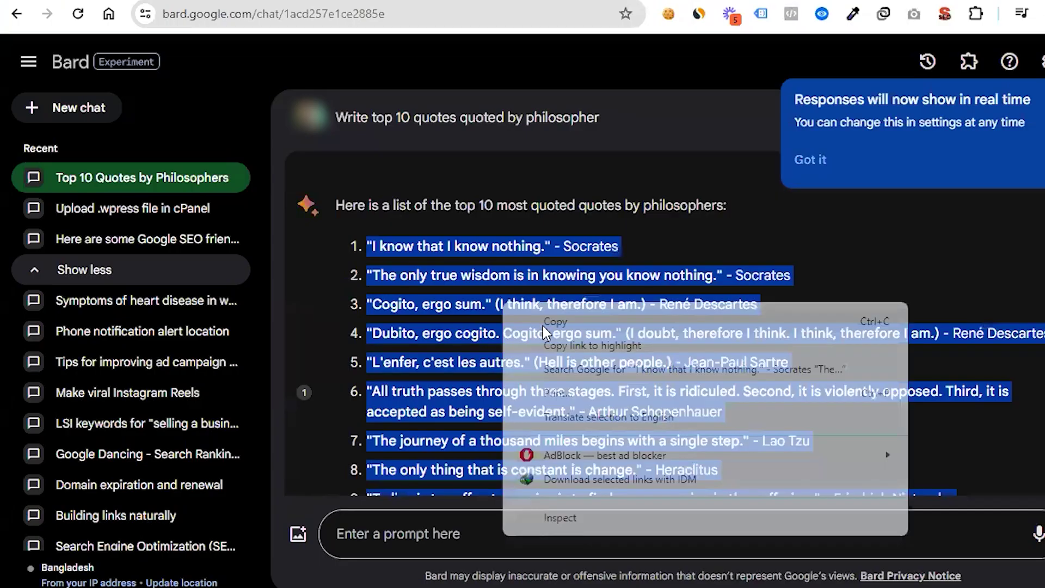
left_click(550, 326)
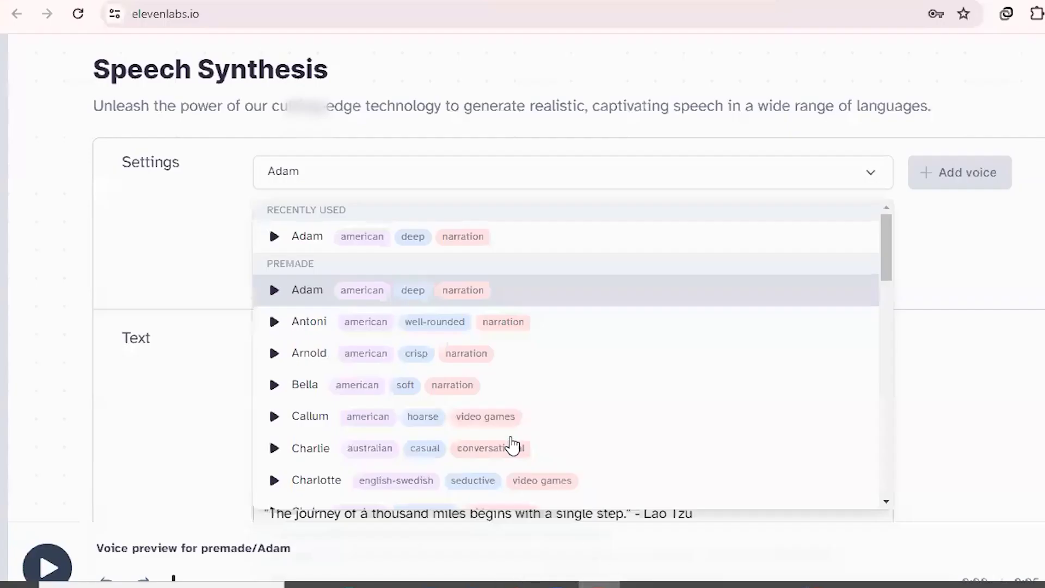
left_click(187, 264)
left_click(335, 367)
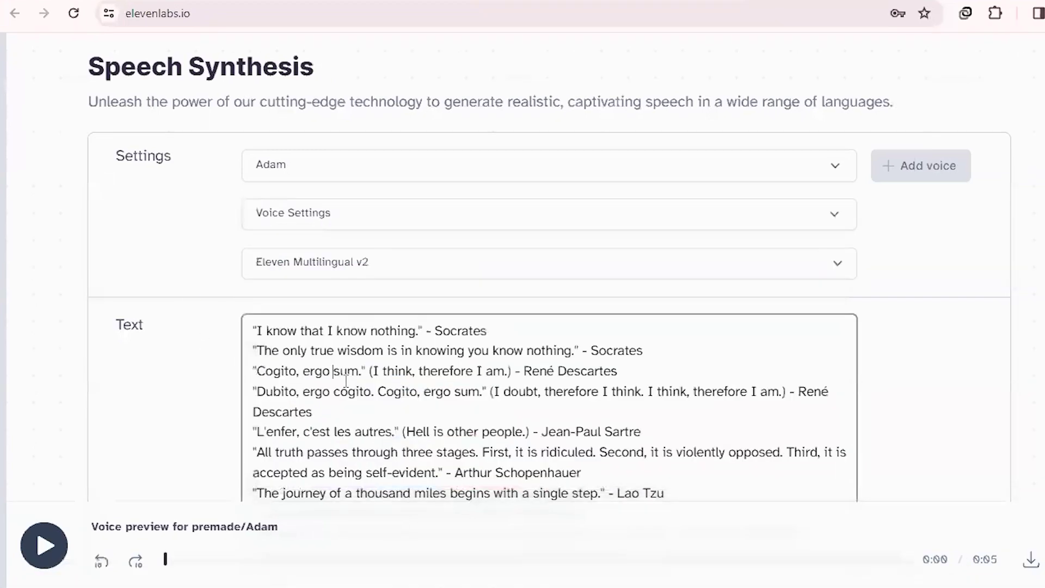
Step: Preview and pick the premade Adam voice, generate the speech, and download the MP3
left_click(486, 168)
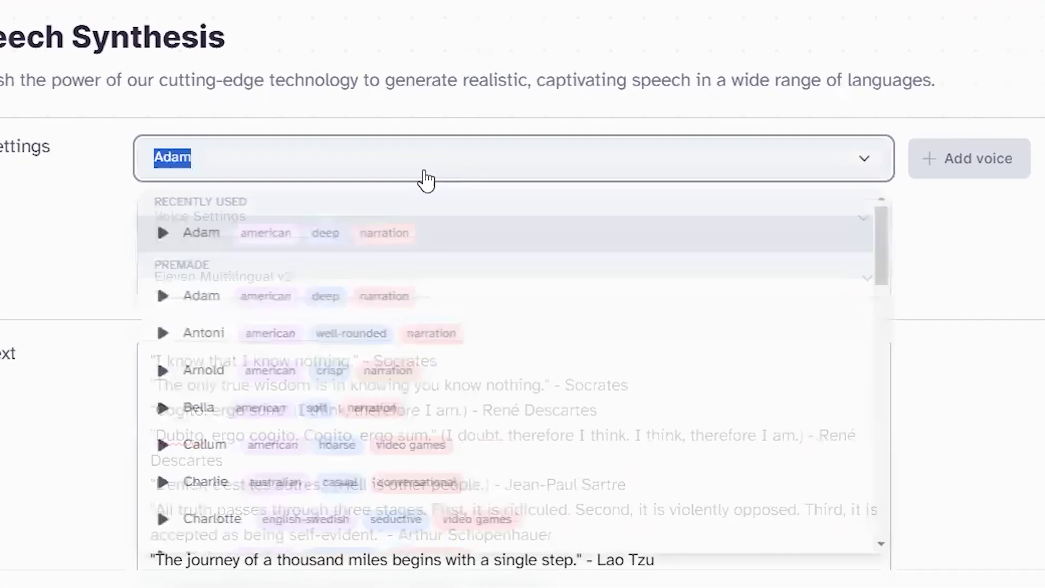
left_click(210, 302)
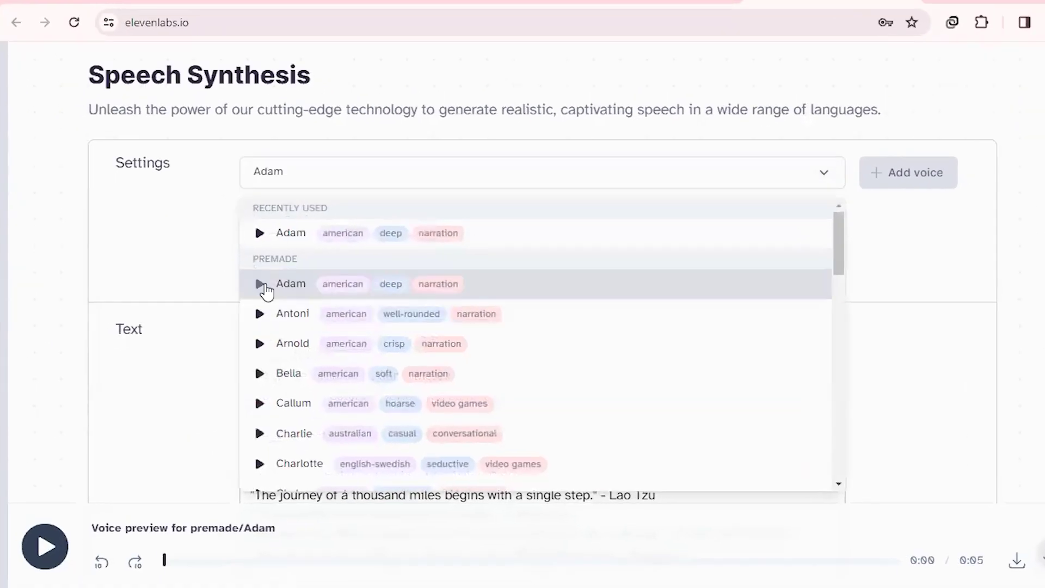
left_click(249, 296)
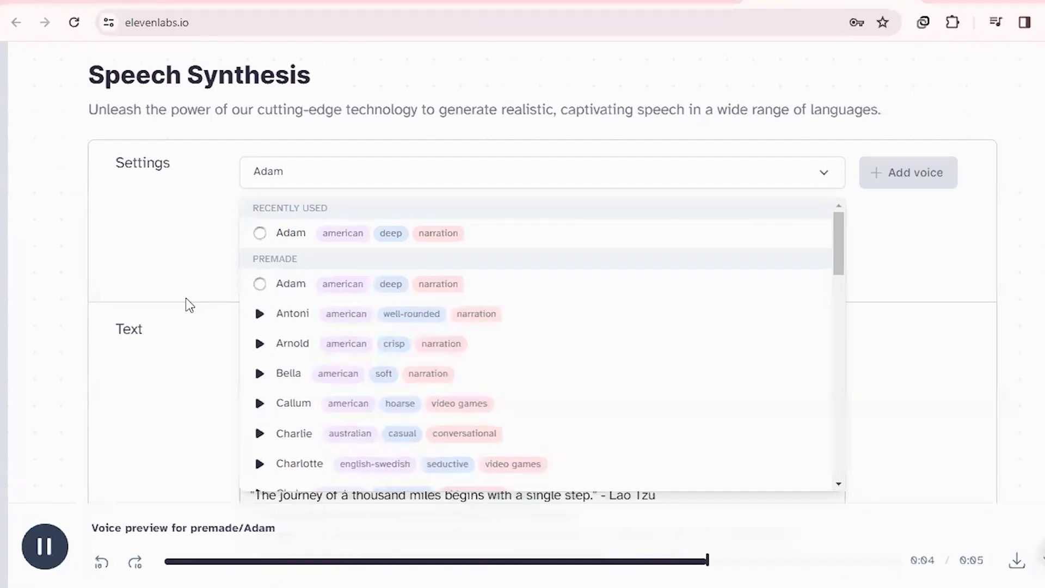
left_click(942, 367)
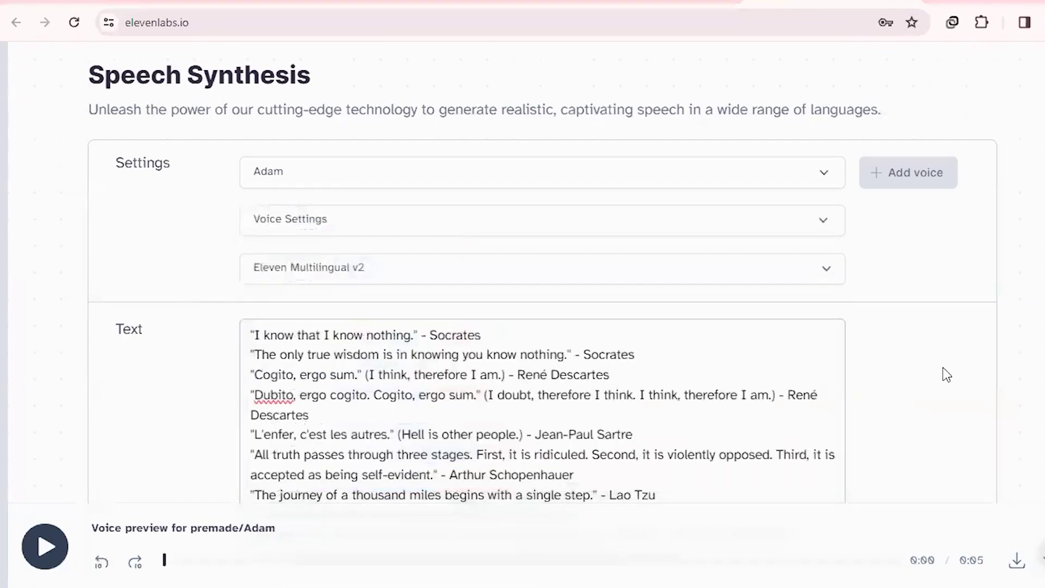
scroll(945, 367, "down", 5)
left_click(512, 400)
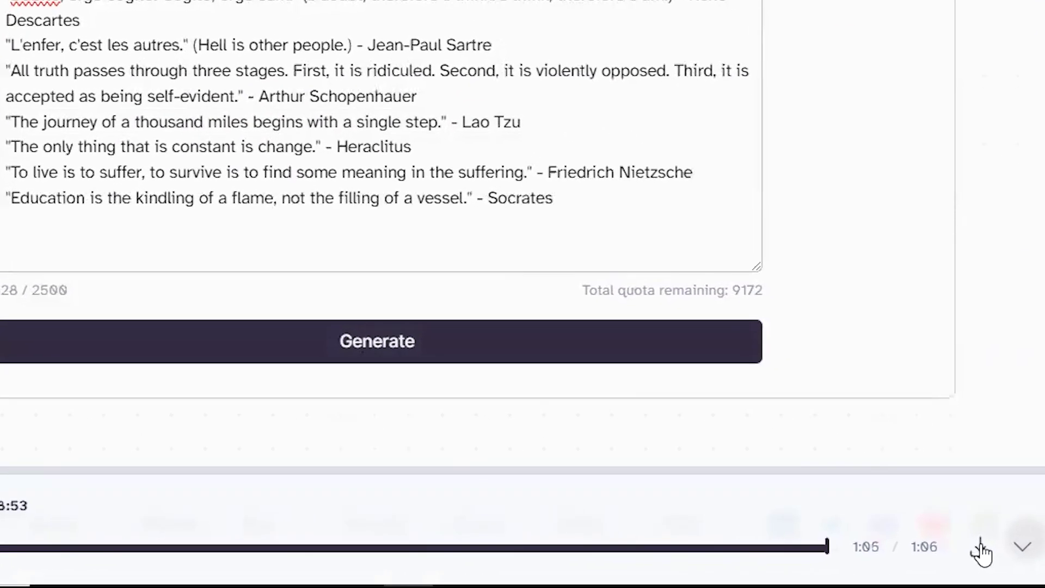
left_click(982, 552)
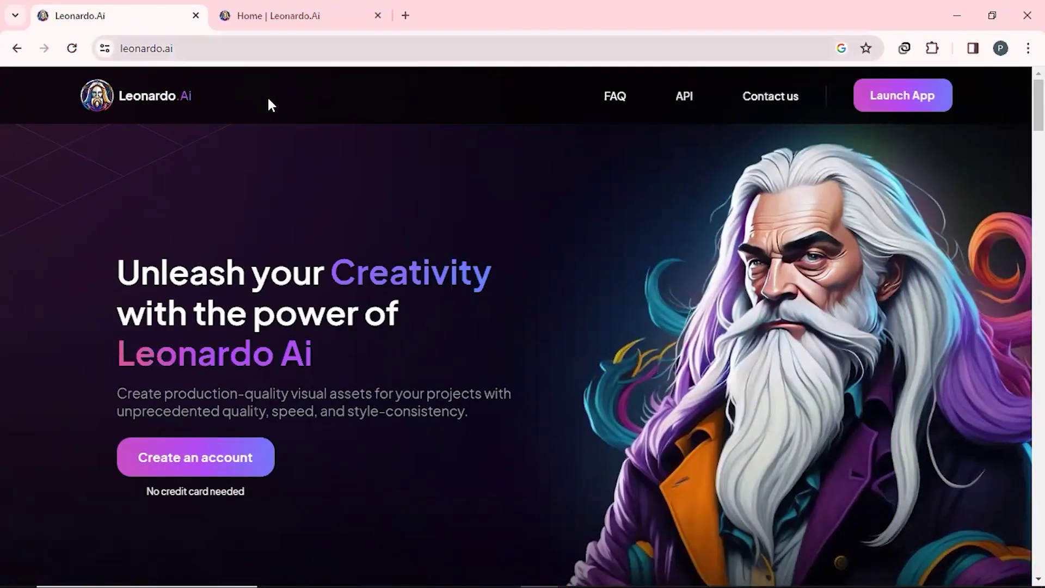
Step: Open Leonardo.Ai's image generation page and set the image size to 1360×768
left_click(275, 15)
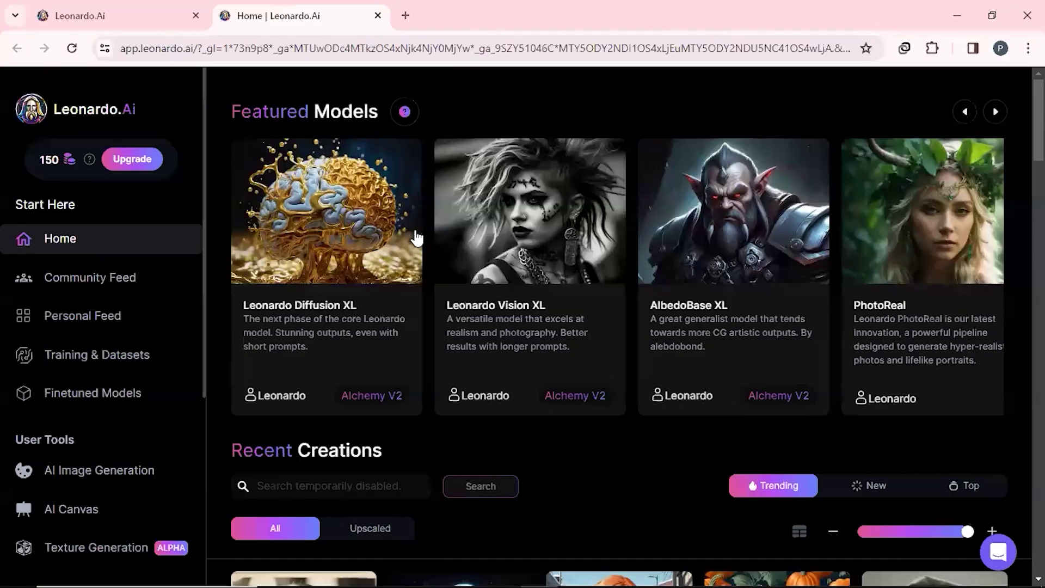
left_click(87, 475)
left_click_drag(203, 254, 223, 376)
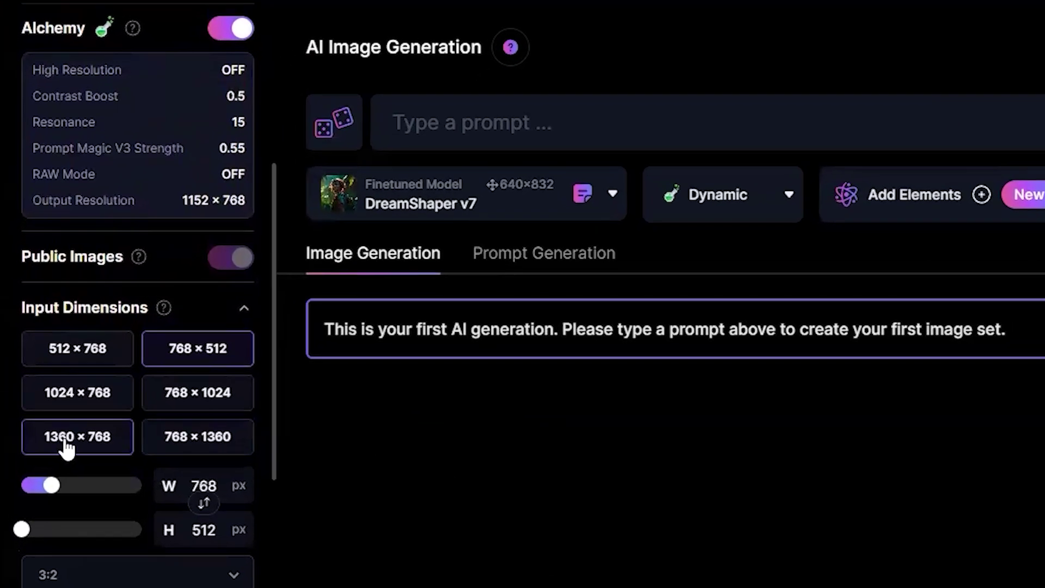
left_click(48, 409)
left_click_drag(273, 312, 299, 172)
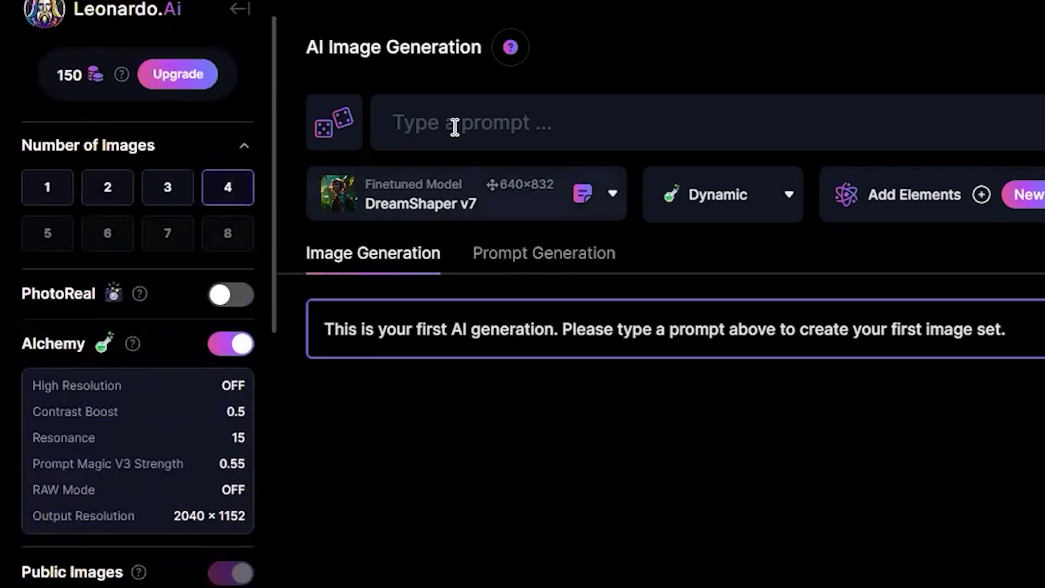
Step: Paste the philosopher prompt, add the negative prompt 'no multiple faces, not too dark', and generate
left_click(506, 124)
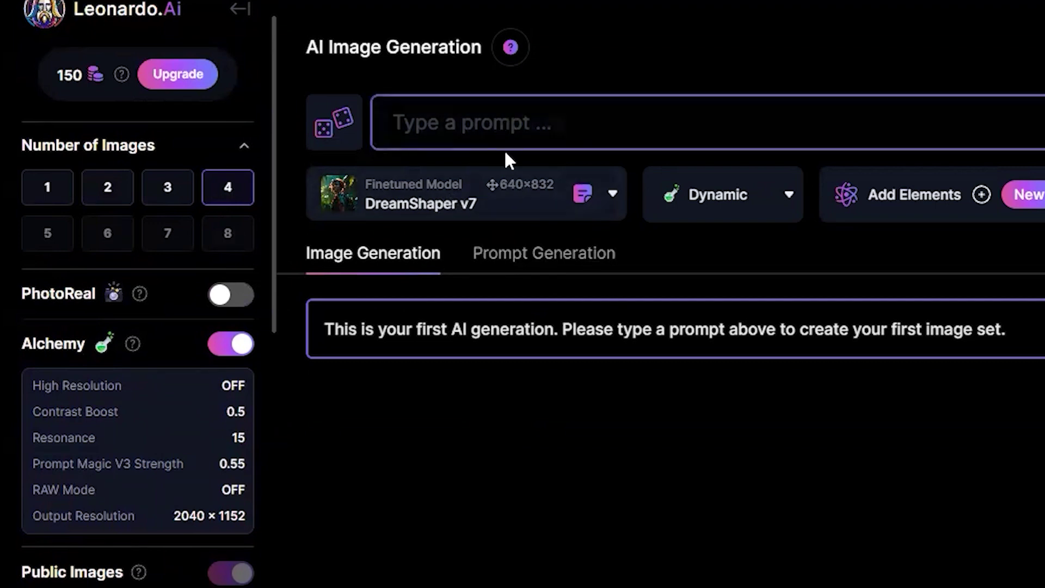
type("An old wise philosopher with beard and brown skin color, straight to the camera, black background")
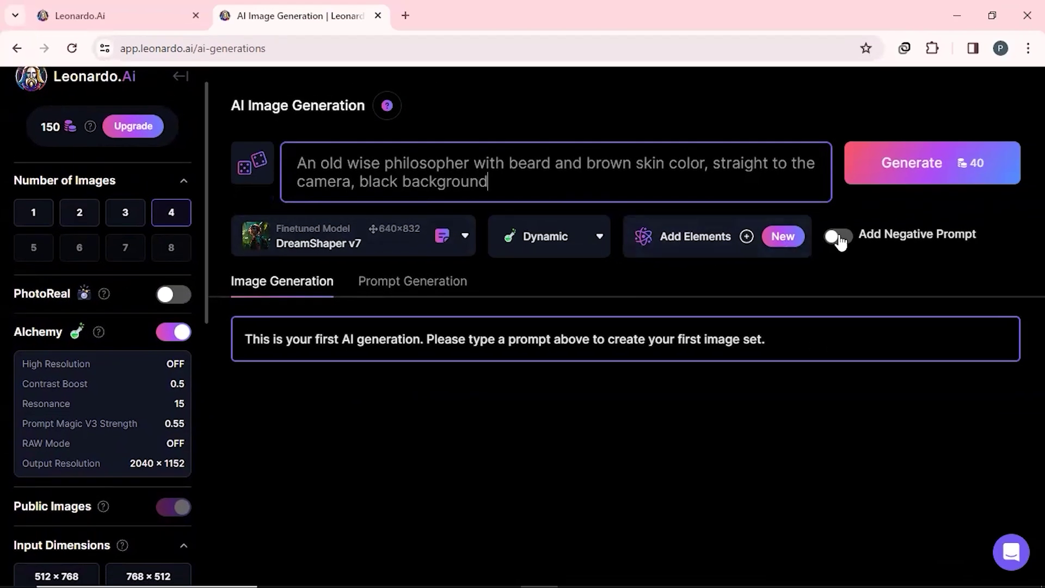
left_click(842, 238)
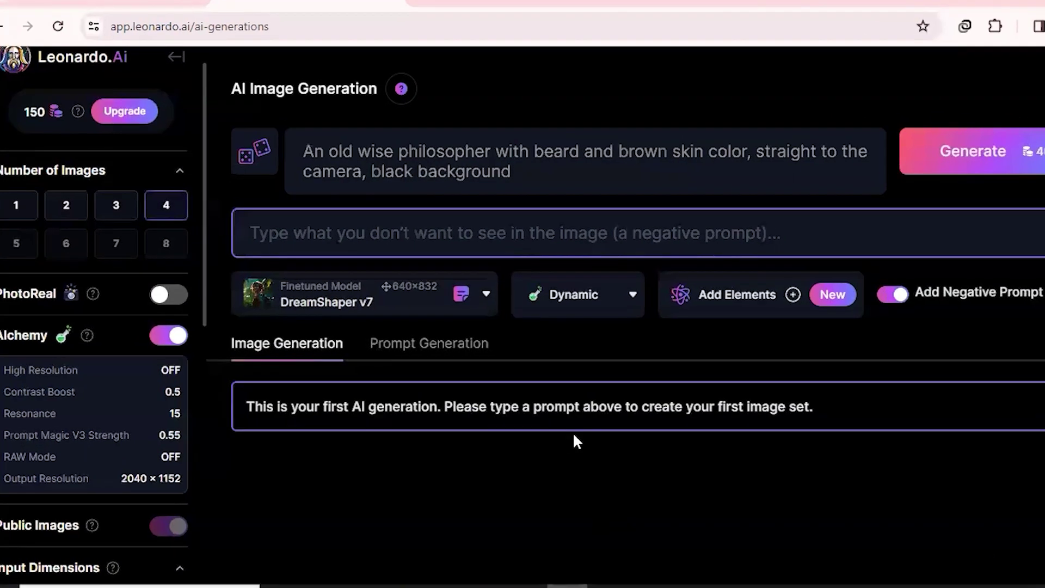
left_click(506, 233)
type("no multiple faces, not too dark")
left_click(326, 302)
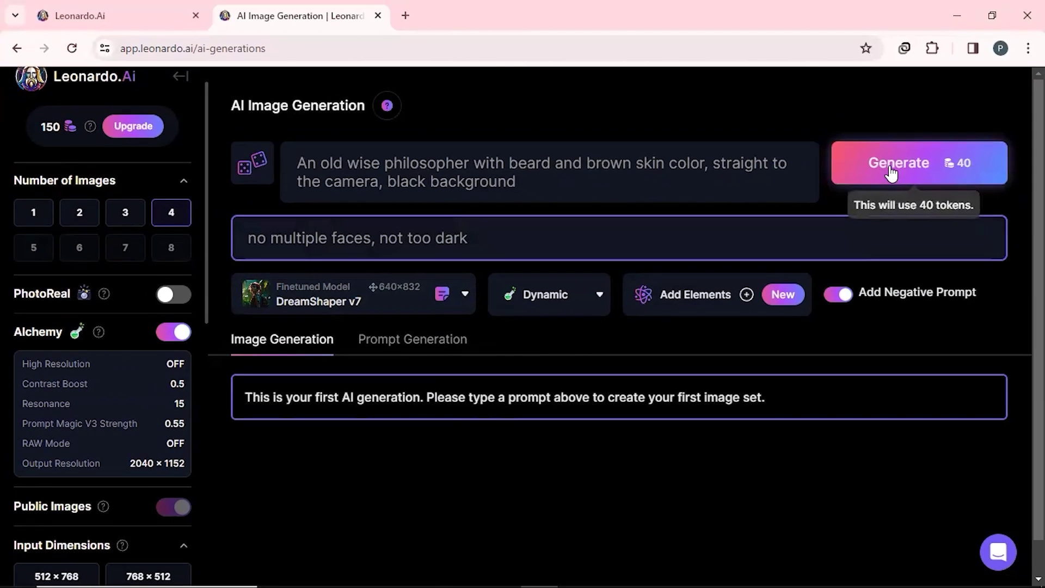
left_click(882, 156)
Step: Open one of the four portraits, upscale it with Alchemy Smooth, and download the JPG
scroll(758, 140, "down", 5)
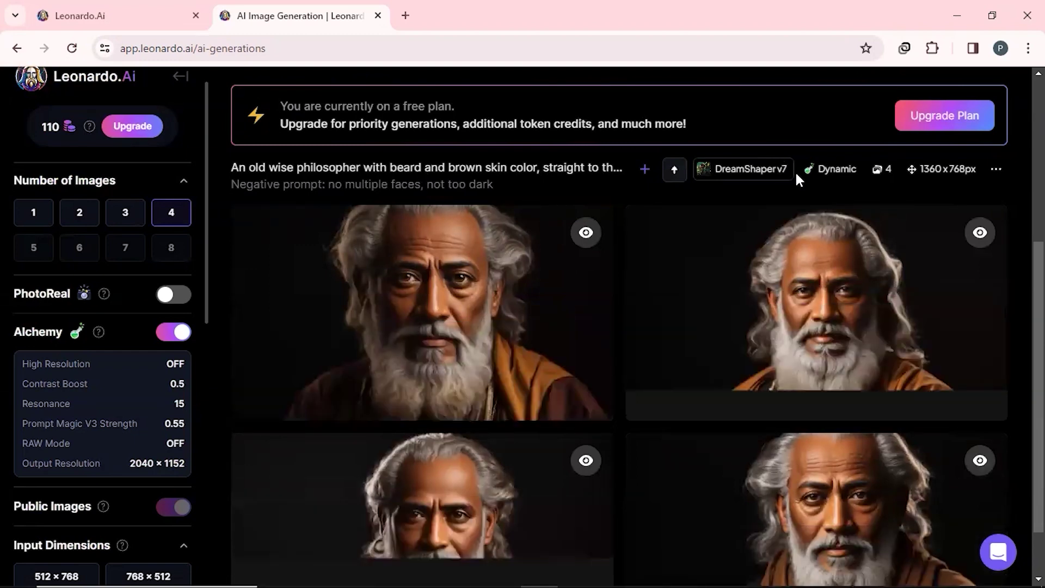
scroll(762, 517, "down", 1)
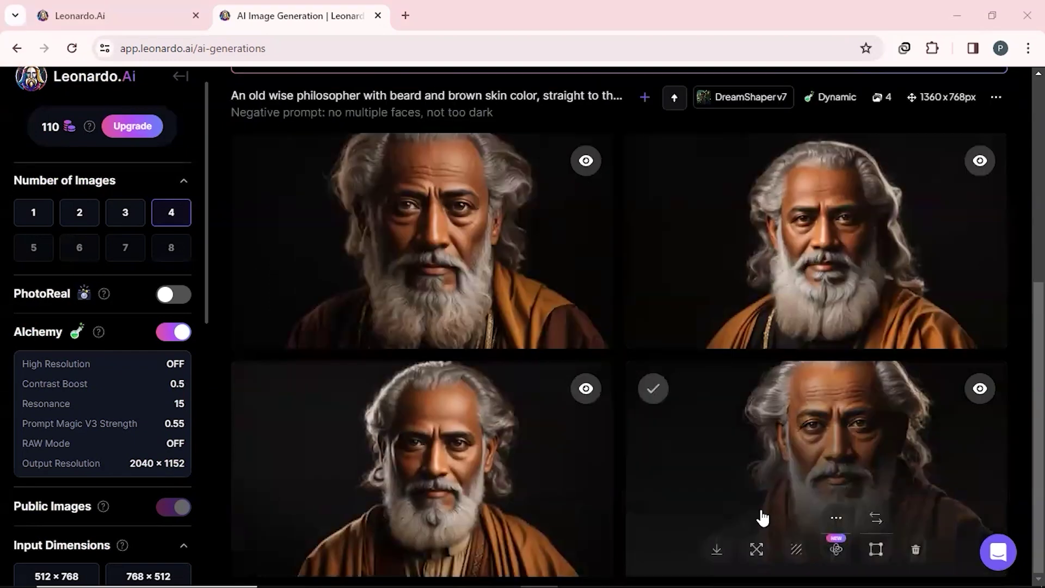
left_click(538, 486)
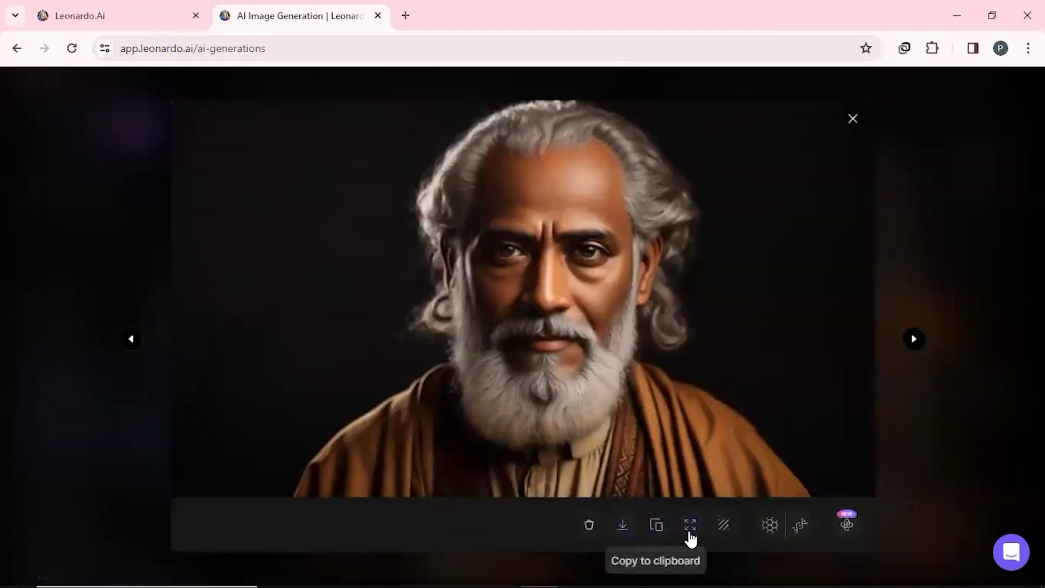
left_click(766, 528)
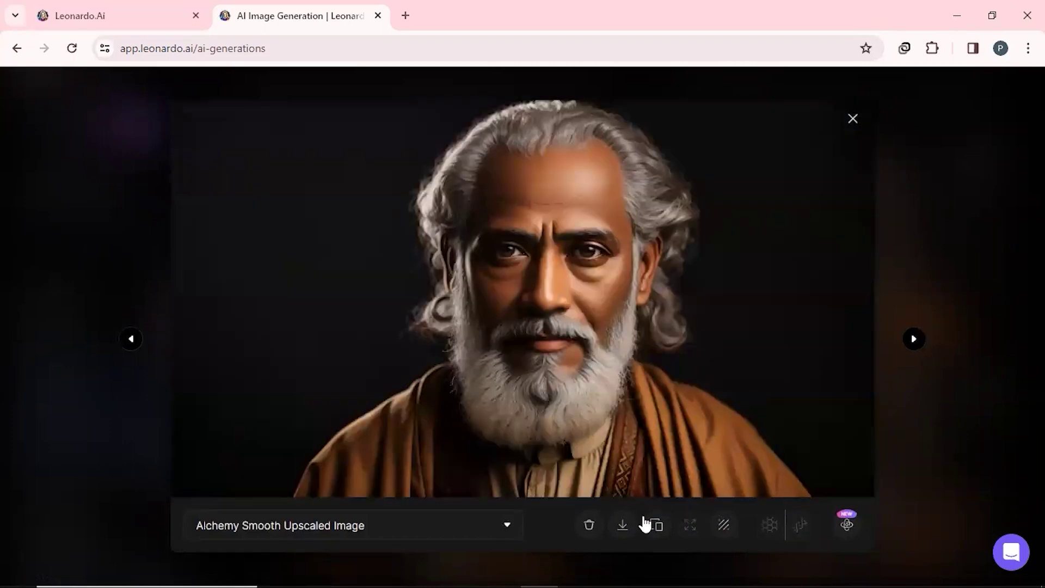
left_click(623, 524)
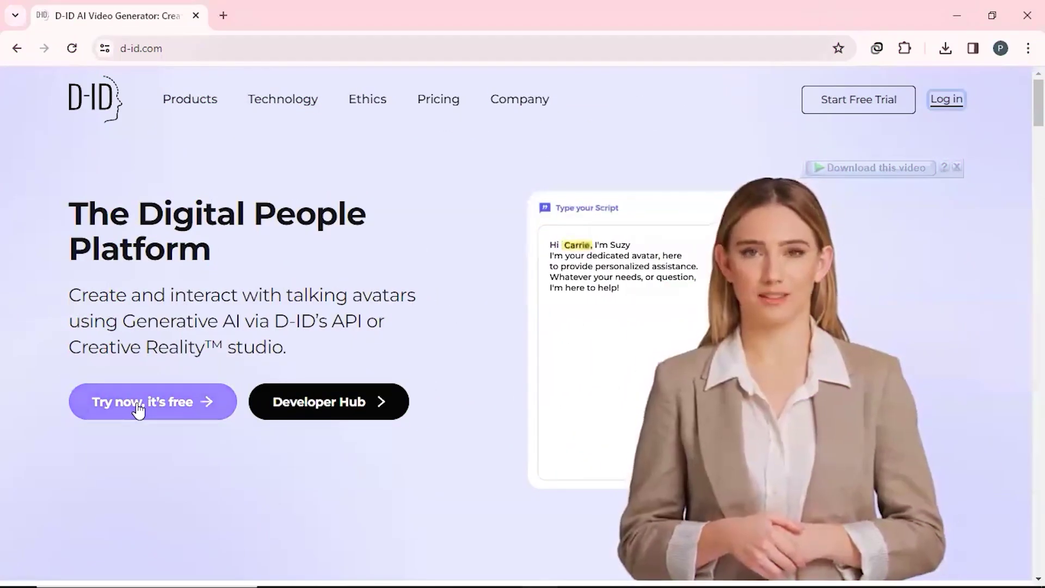
Step: Sign up for D-ID Studio with a Google account and start a new video in the editor
left_click(139, 410)
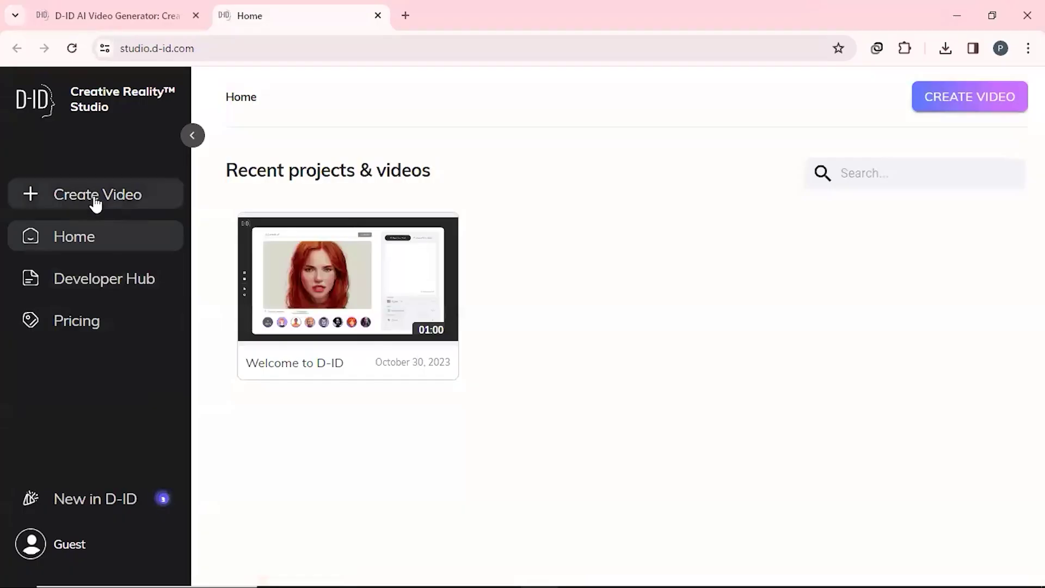
left_click(95, 197)
left_click(345, 531)
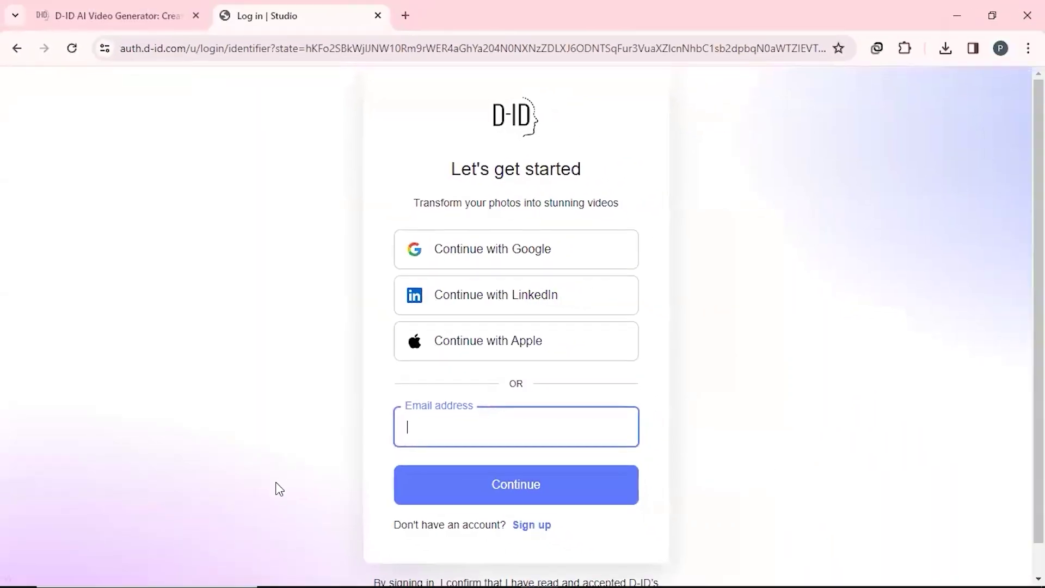
left_click(542, 526)
left_click(481, 249)
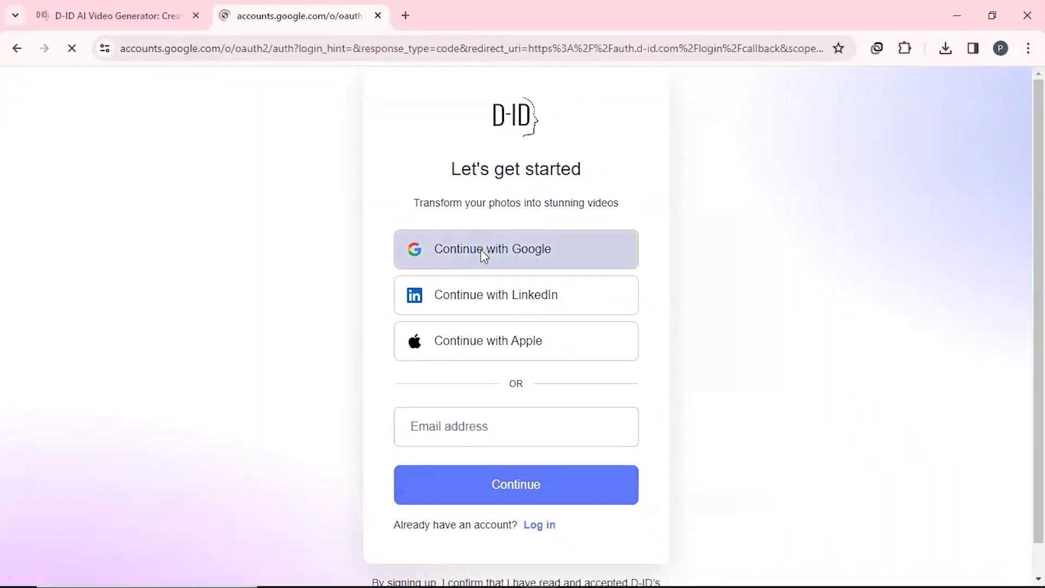
left_click(482, 296)
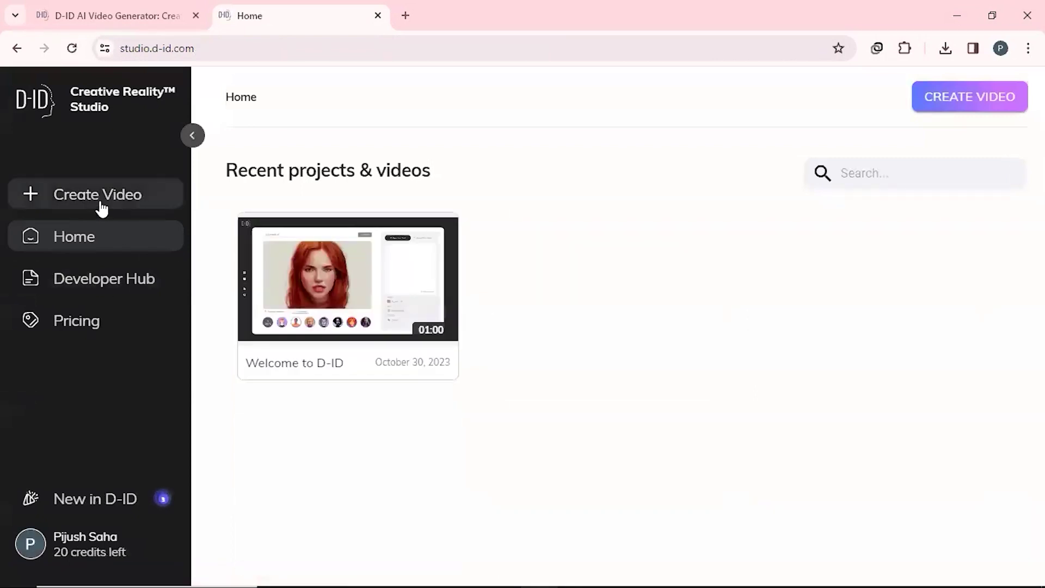
left_click(101, 204)
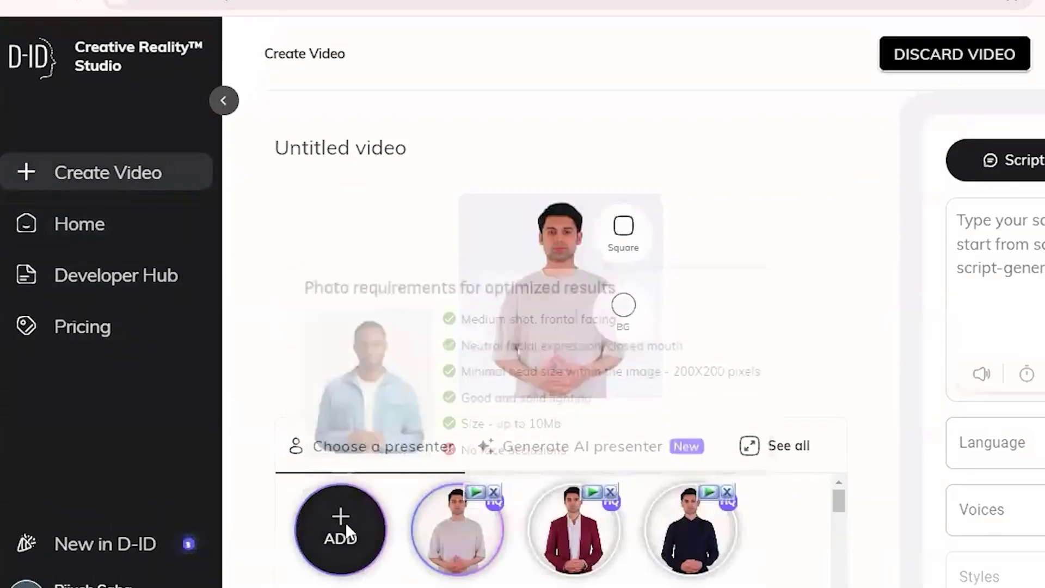
Step: Add the philosopher portrait as presenter and upload the narration MP3 as the audio
left_click(340, 525)
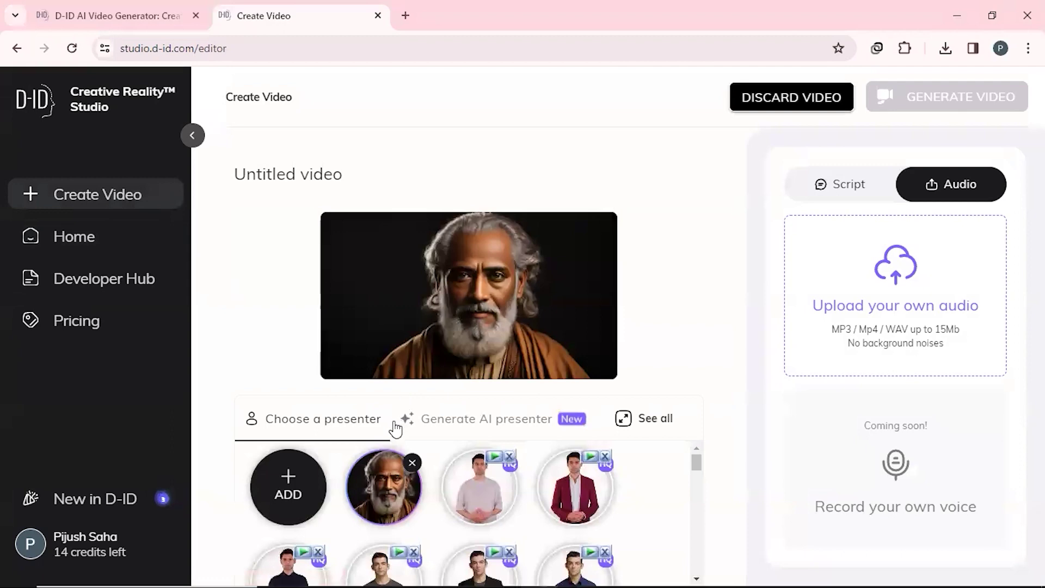
left_click(902, 317)
double_click(859, 434)
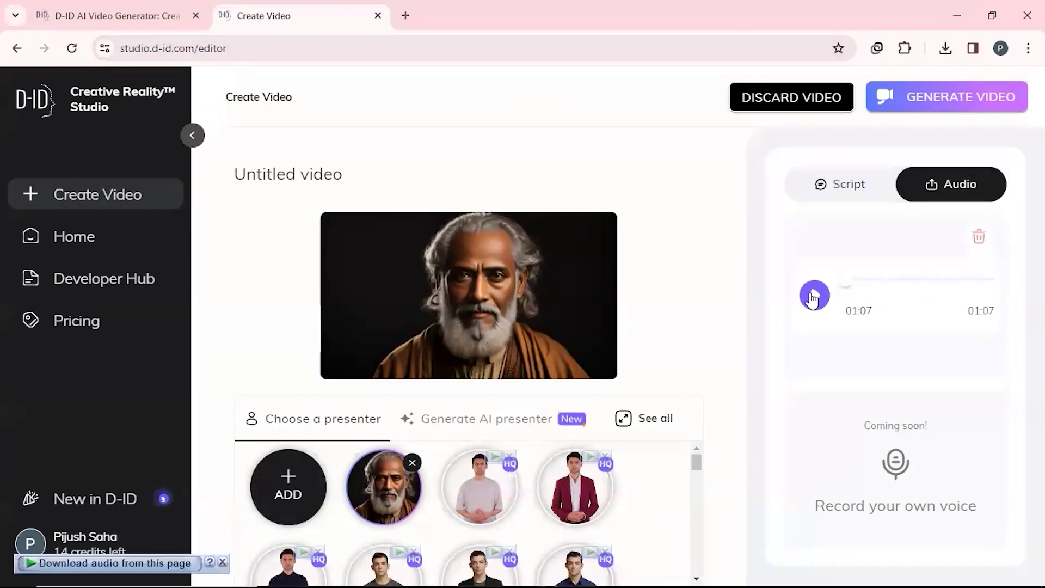
left_click(814, 295)
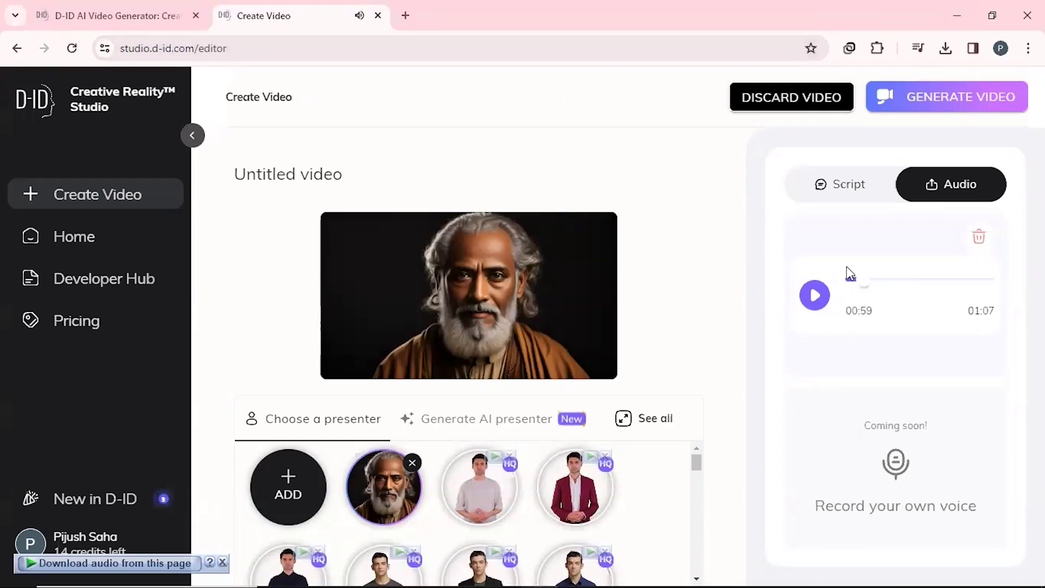
Step: Generate the talking video for 5 credits and download the finished 1:06 video
left_click(936, 106)
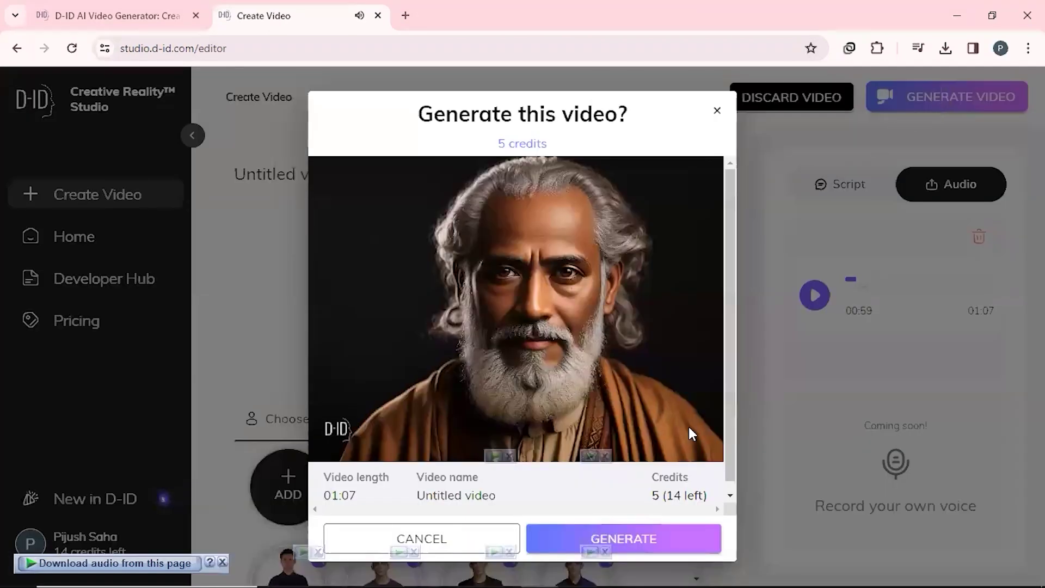
left_click(673, 541)
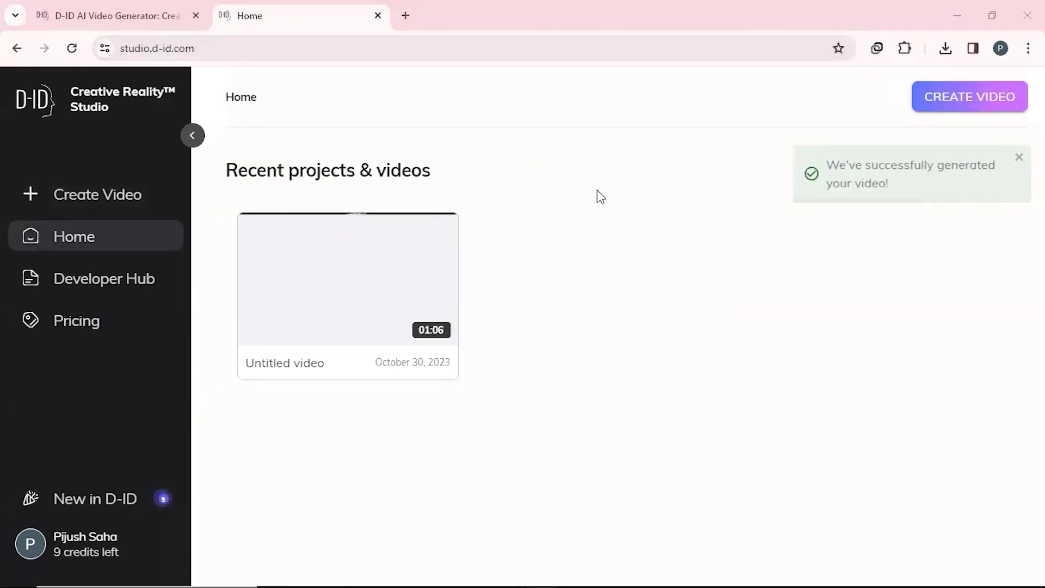
mouse_move(413, 242)
left_click(439, 232)
left_click(401, 276)
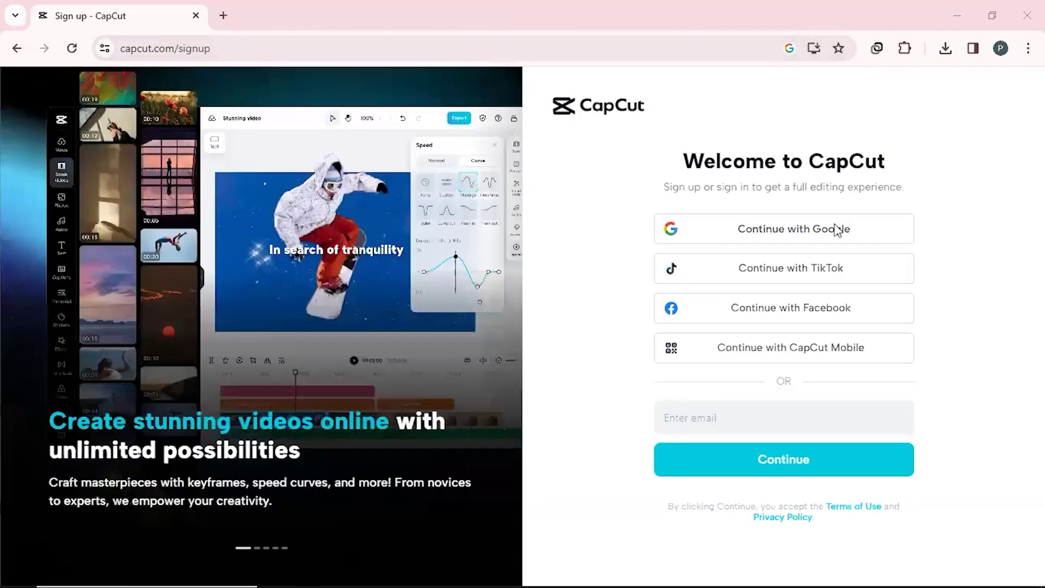
Step: Sign up to CapCut with a Google account and finish setting up the space
left_click(731, 238)
left_click(501, 329)
left_click(642, 426)
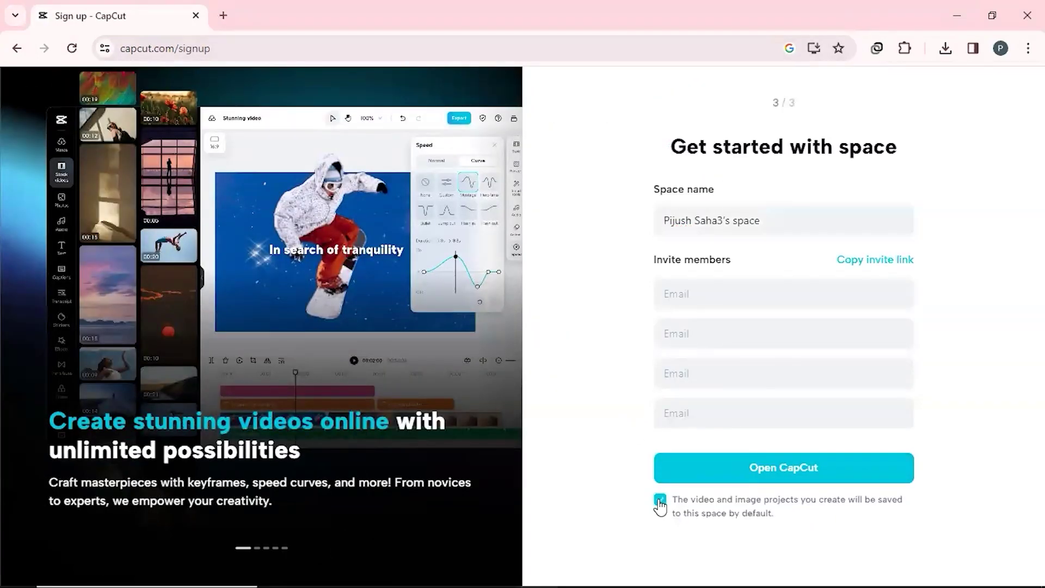
left_click(743, 472)
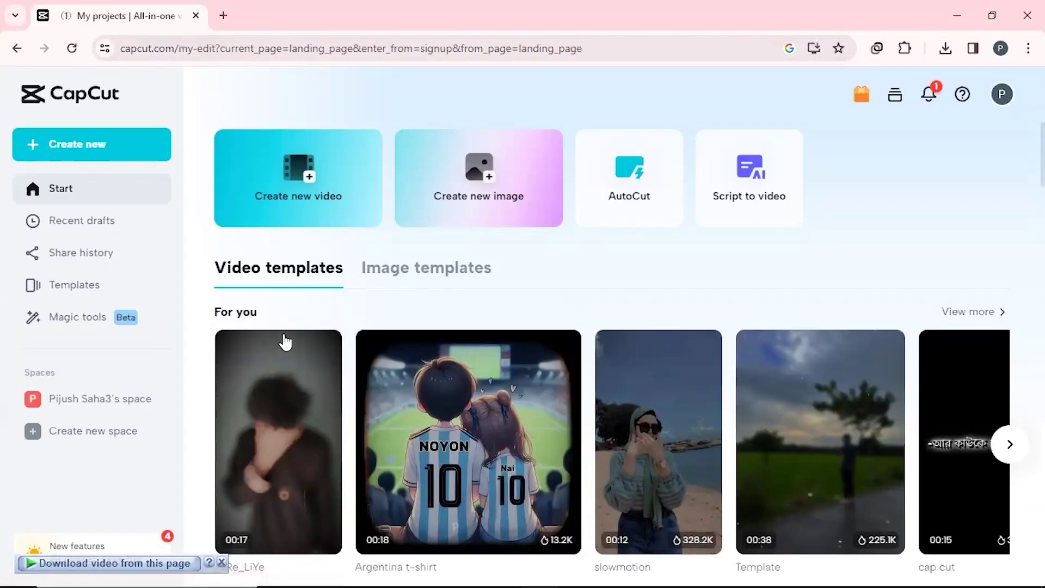
Step: Create a 9:16 project, upload the philosopher video from the computer, and place it on the timeline
left_click(85, 146)
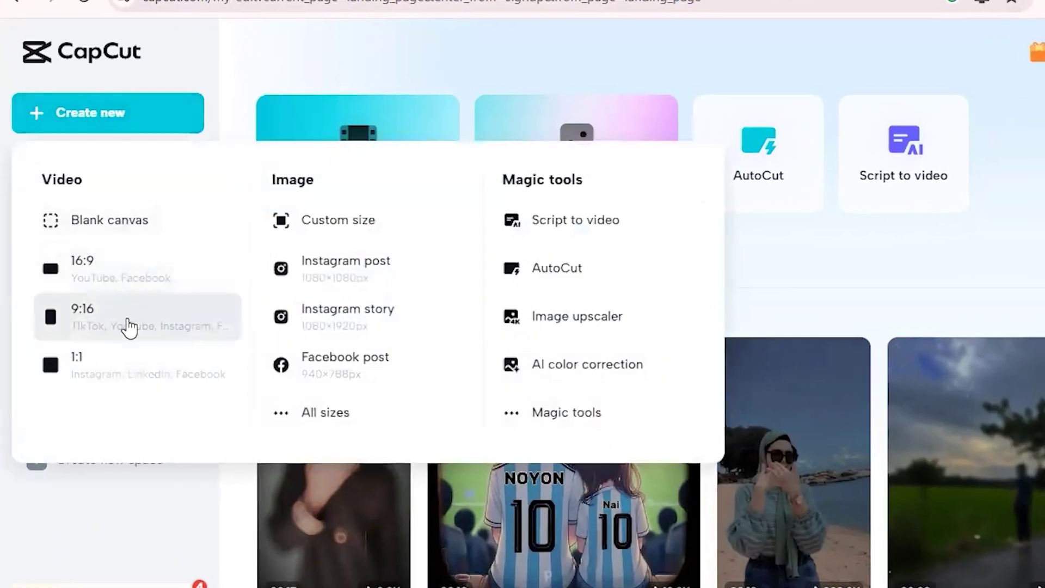
left_click(128, 324)
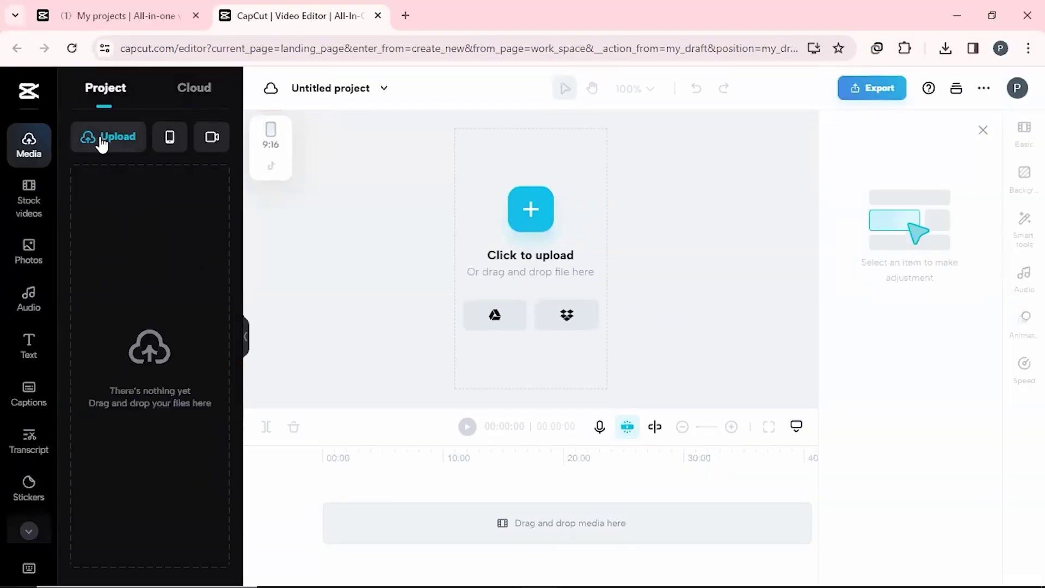
left_click(102, 144)
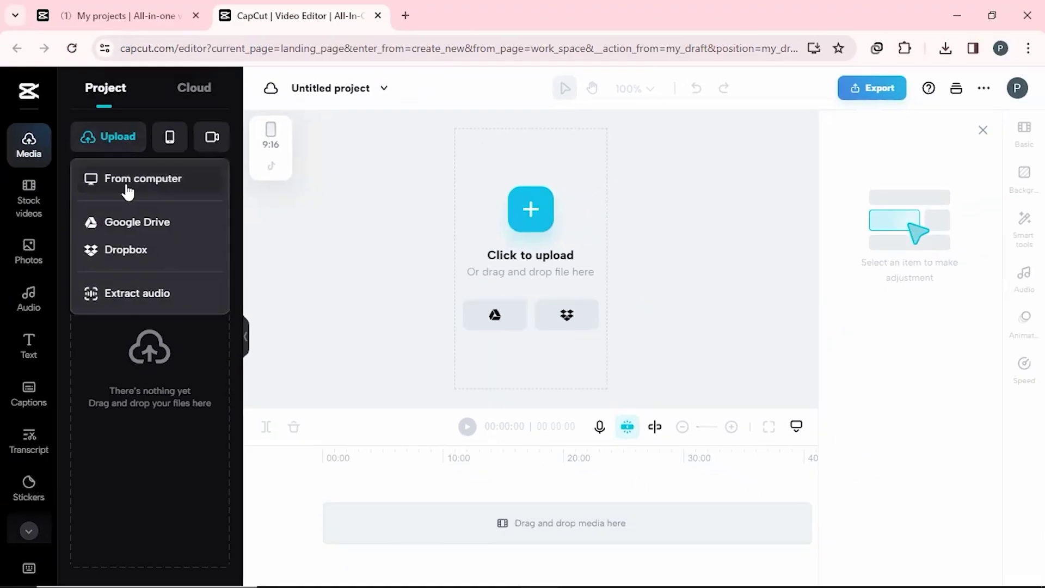
left_click(128, 187)
left_click(395, 142)
left_click(882, 460)
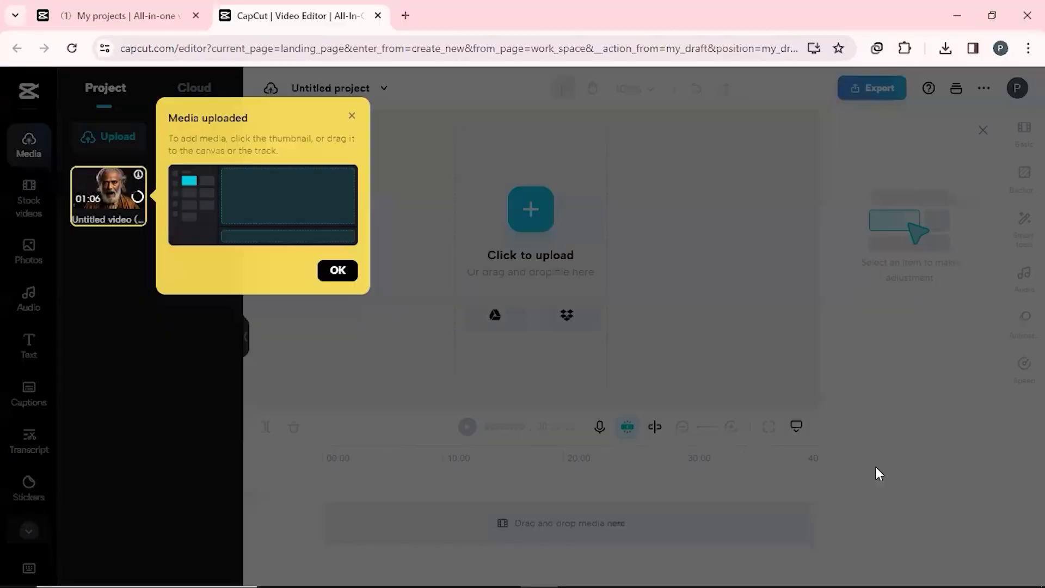
left_click(336, 268)
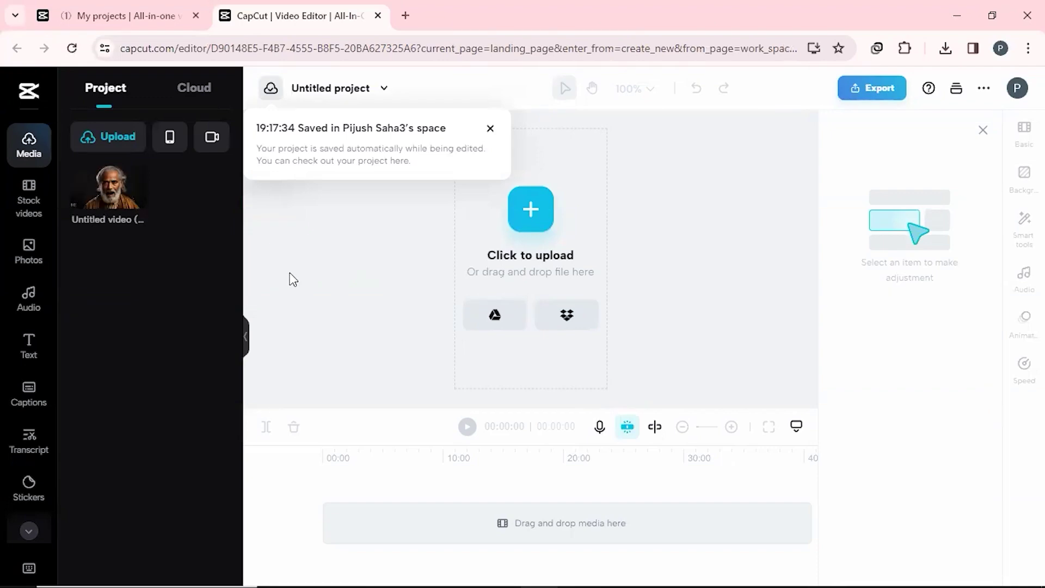
left_click_drag(109, 188, 397, 550)
Step: Scale the clip to about 313% and center it to fill the vertical frame
left_click_drag(604, 301, 745, 387)
left_click_drag(617, 311, 610, 314)
left_click_drag(737, 389, 742, 392)
mouse_move(610, 316)
left_mouse_down()
mouse_move(625, 313)
mouse_move(616, 313)
left_mouse_up()
Step: Generate auto captions from the video's speech in English (US)
left_click(777, 326)
left_click(28, 395)
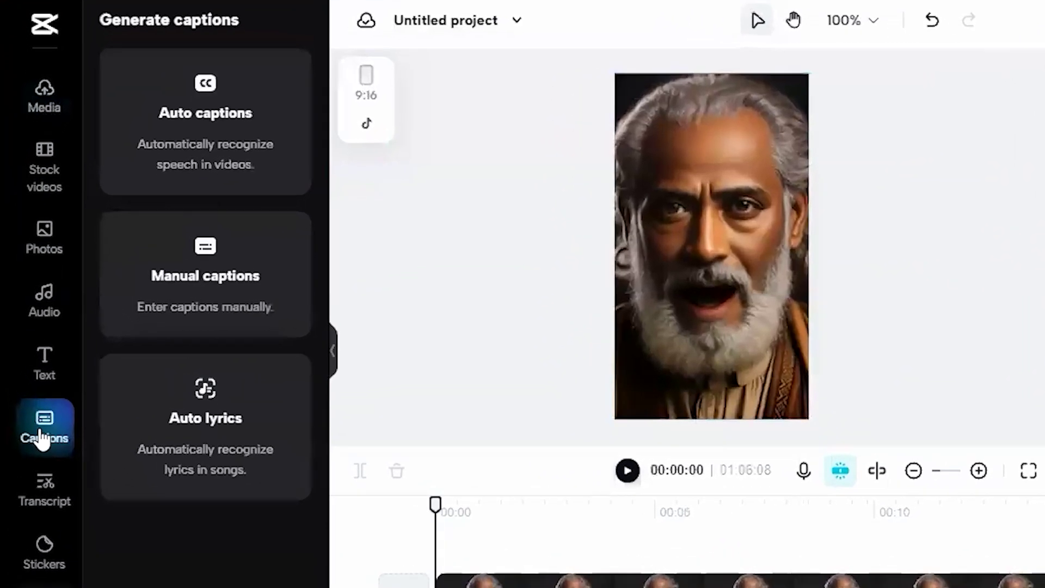
left_click(215, 171)
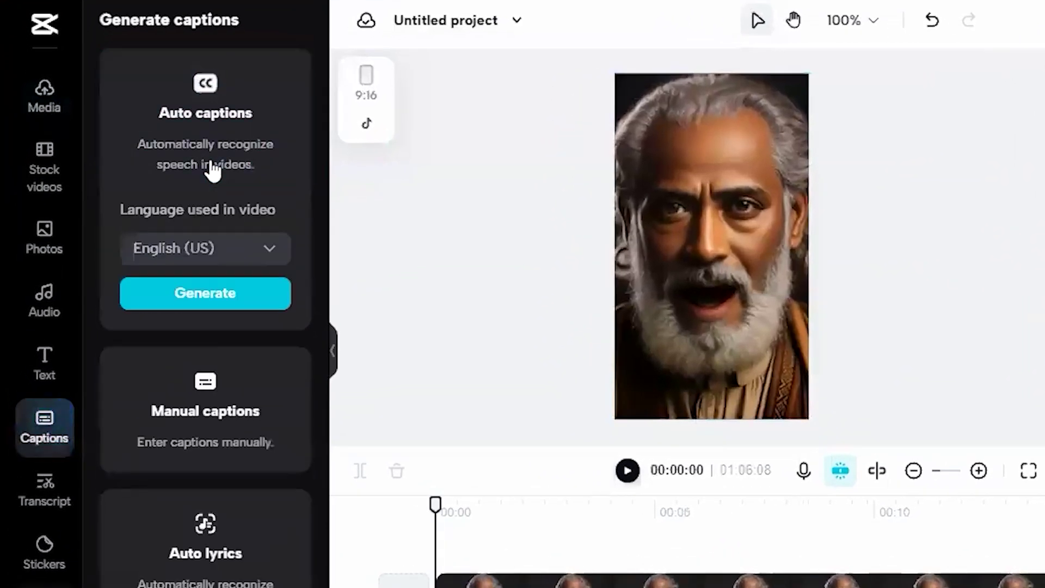
left_click(183, 315)
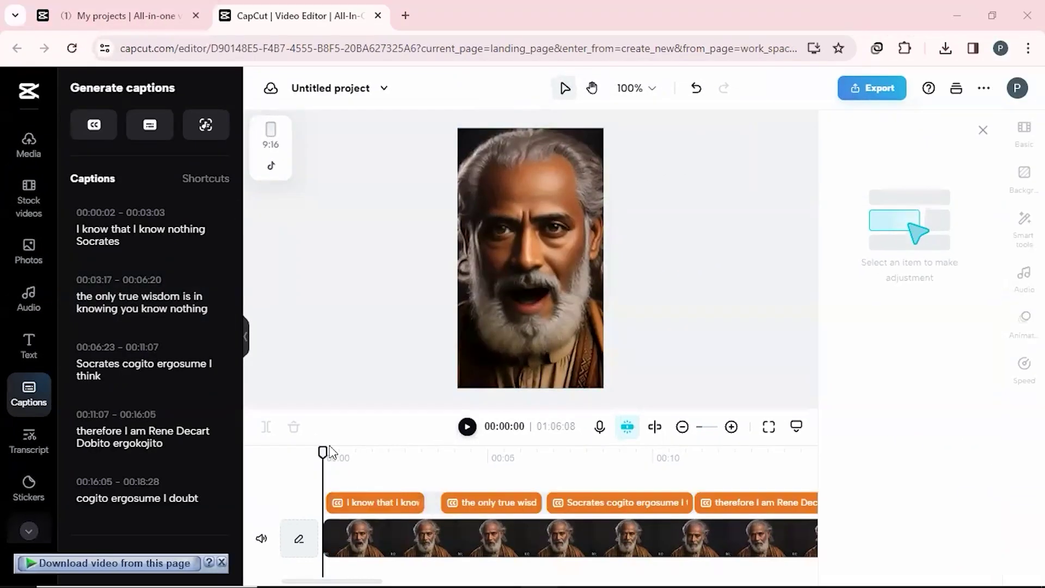
Step: Give the captions a black outline stroke at maximum thickness, size 100
left_click(361, 457)
left_click(531, 349)
left_click(1021, 182)
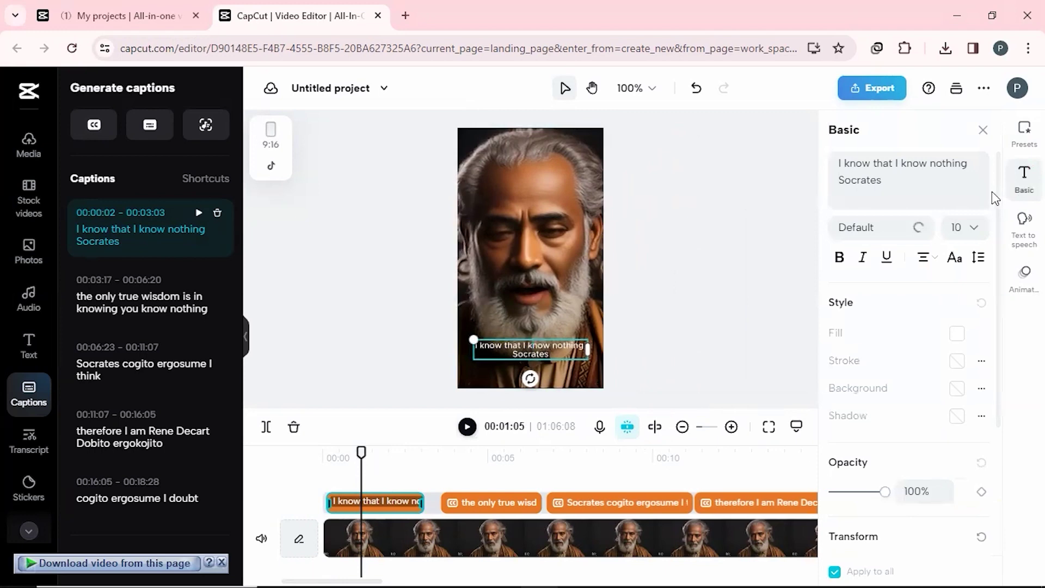
triple_click(871, 163)
left_click(876, 227)
left_click(964, 227)
left_click(956, 361)
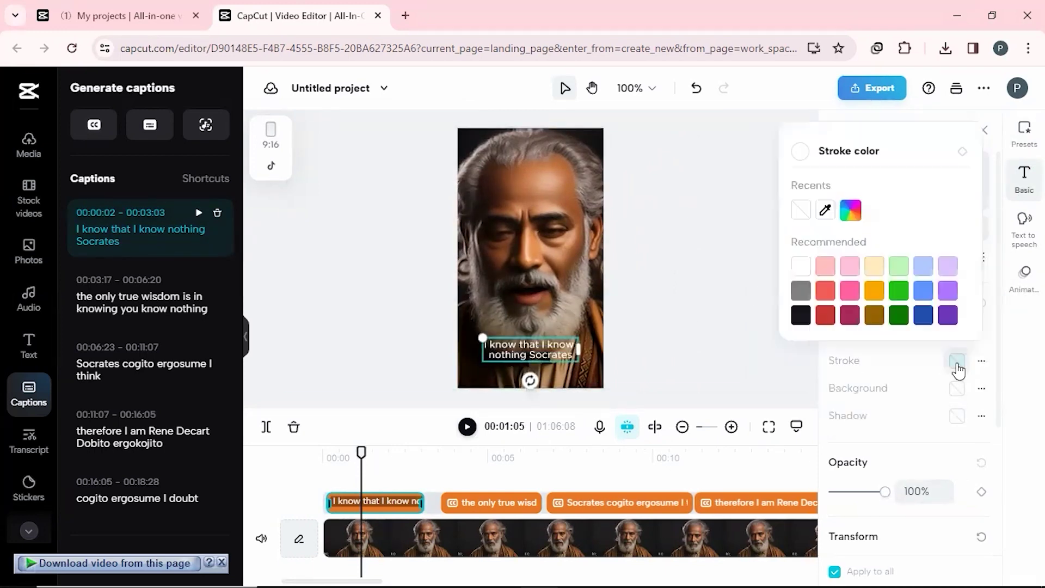
left_click(800, 315)
left_click(981, 361)
left_click_drag(858, 427, 906, 429)
Step: Split the second caption and video at 00:05:04, trimming each piece's text
left_click_drag(362, 453, 465, 456)
left_click(512, 502)
left_click(266, 427)
left_click(468, 539)
Step: Split the third caption and video at 00:08:28 and remove duplicated leading words
left_click(266, 426)
left_click(466, 503)
left_click_drag(956, 163, 971, 180)
key("BackSpace")
left_click(515, 457)
left_click(517, 502)
left_click_drag(839, 163, 961, 163)
type("I")
left_click(486, 456)
left_click_drag(491, 455, 619, 456)
left_click(619, 502)
left_click(266, 427)
left_click(619, 540)
left_click(266, 426)
left_click(585, 502)
left_click_drag(917, 165, 838, 164)
key("BackSpace")
type("E")
left_click_drag(619, 455, 758, 456)
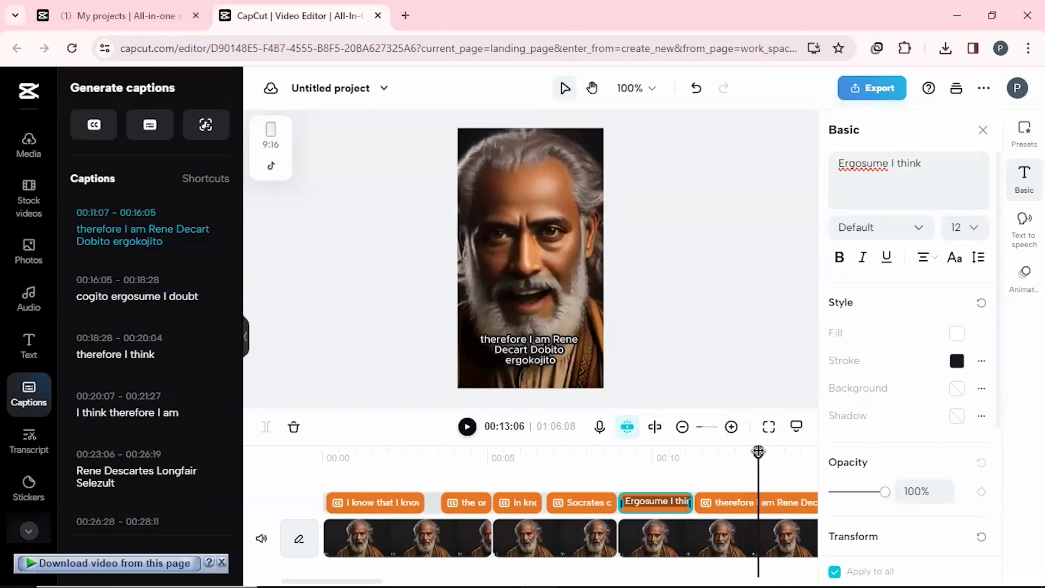
Step: Split the next caption at 00:13:22, trimming pieces to 'therefore I am Rene' and 'Descartes'
left_click(762, 502)
left_click(266, 427)
left_click(762, 539)
left_click(266, 427)
left_click(521, 502)
key("BackSpace")
left_click_drag(934, 165, 838, 163)
left_click(590, 503)
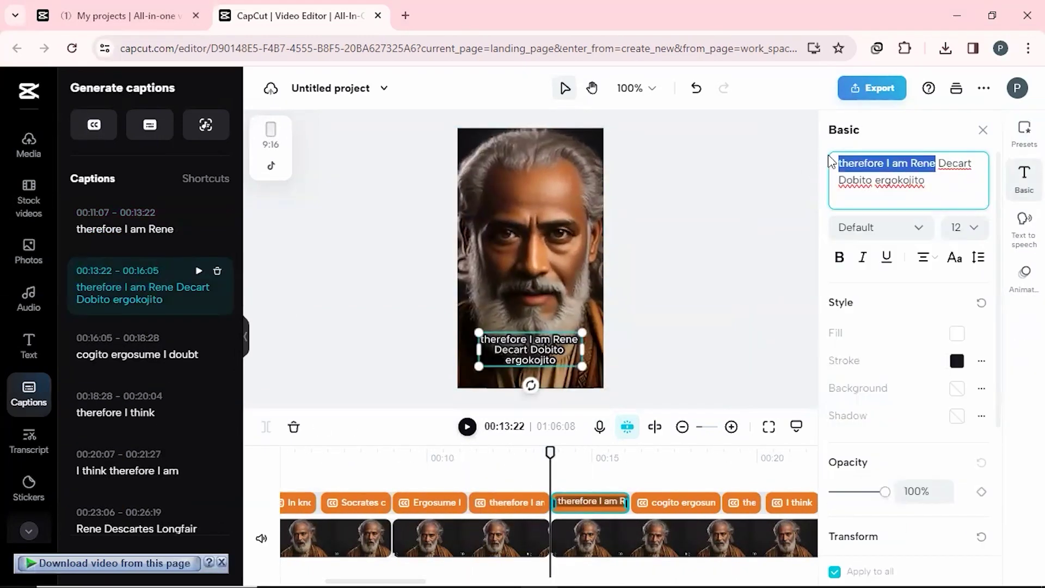
key("BackSpace")
left_click(983, 130)
left_click(907, 462)
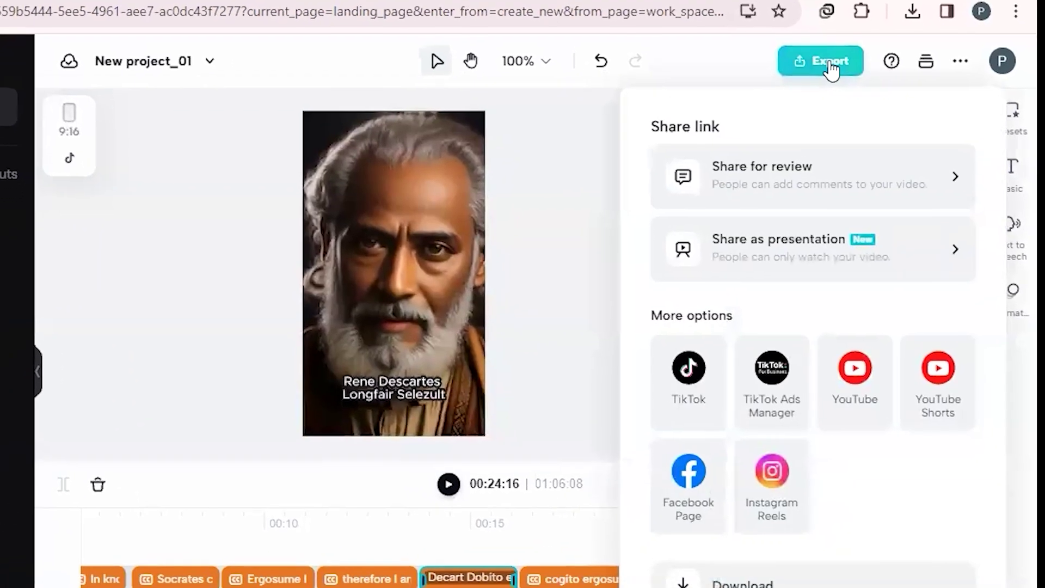
Step: Export the captioned video at 1080p and 60fps and download New project_01.mp4
left_click(742, 583)
left_click(807, 269)
left_click(731, 452)
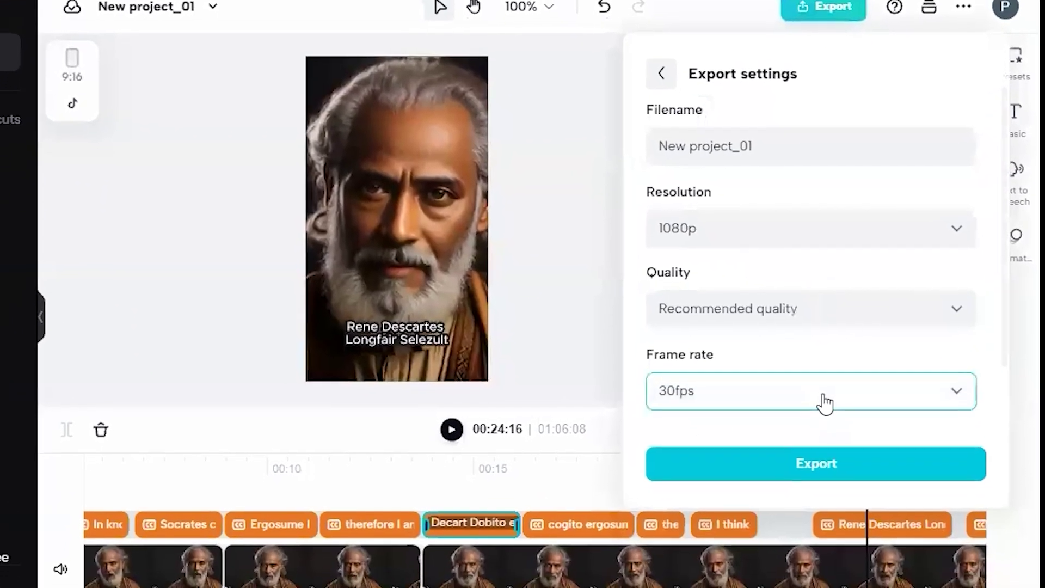
left_click(822, 401)
left_click(735, 567)
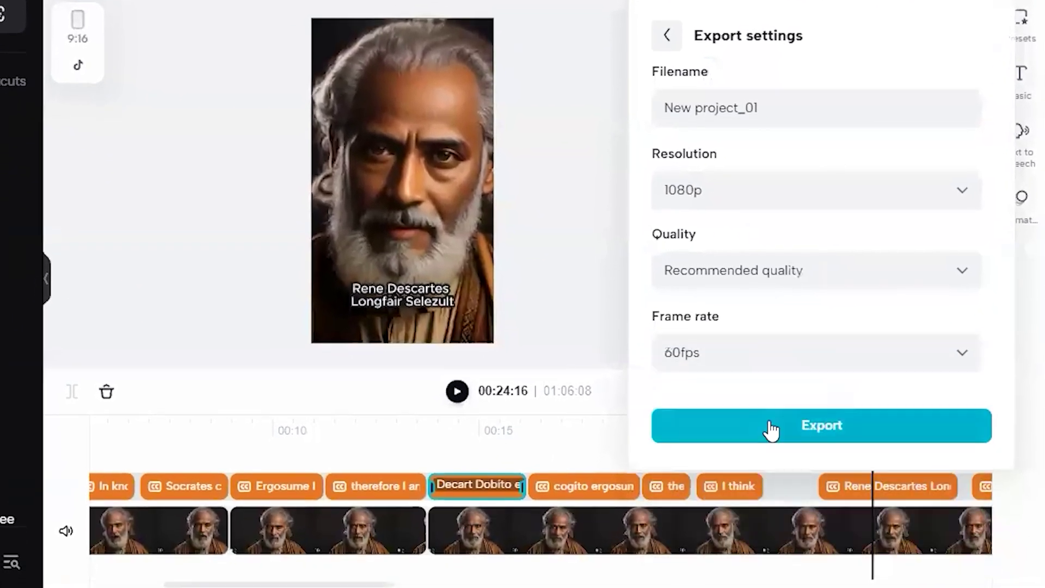
left_click(788, 427)
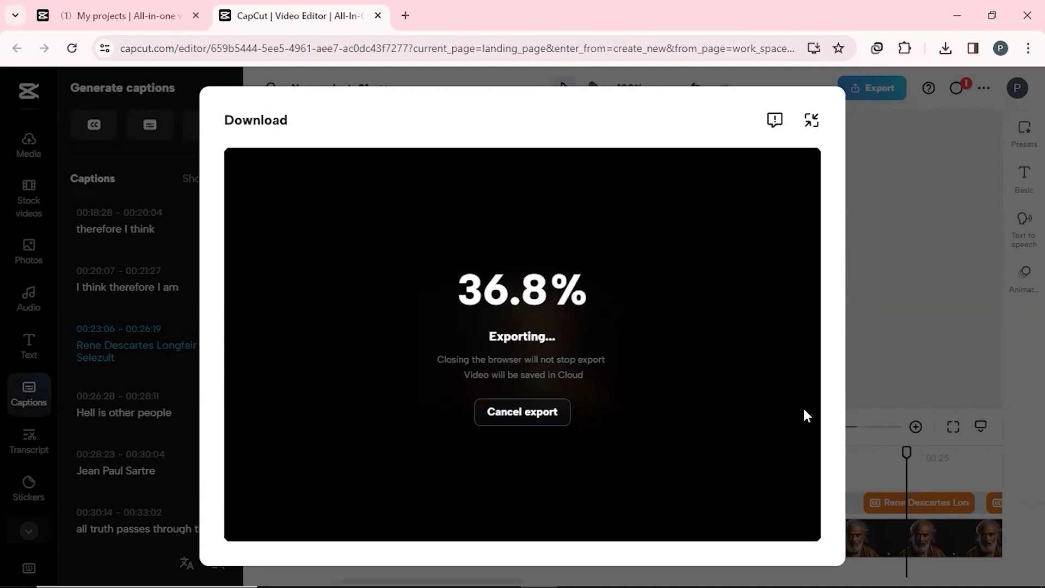
left_click(522, 373)
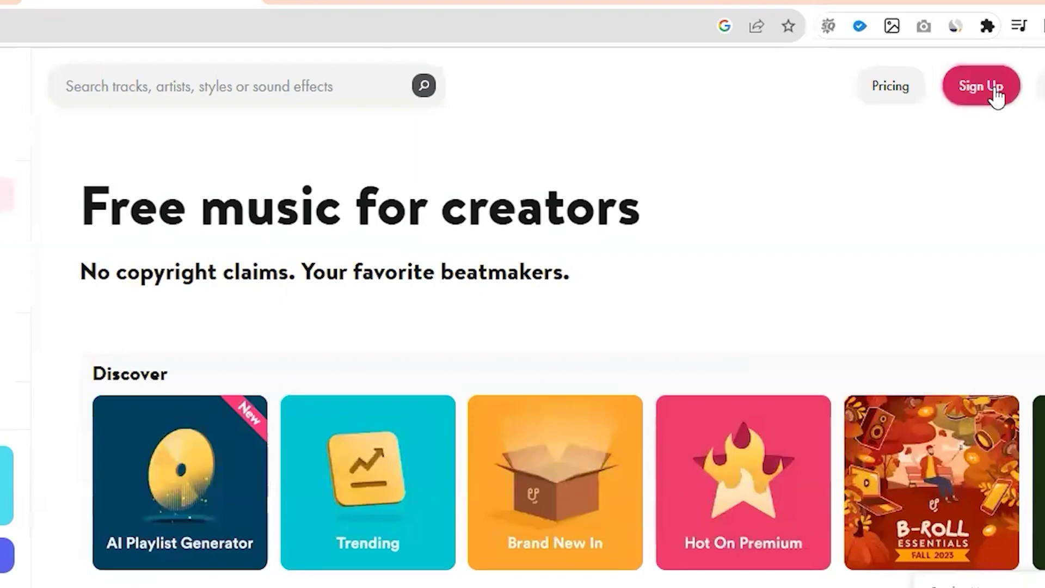
Step: Sign up on Uppbeat, browse the Inspiring mood, and preview Making Progress
left_click(996, 97)
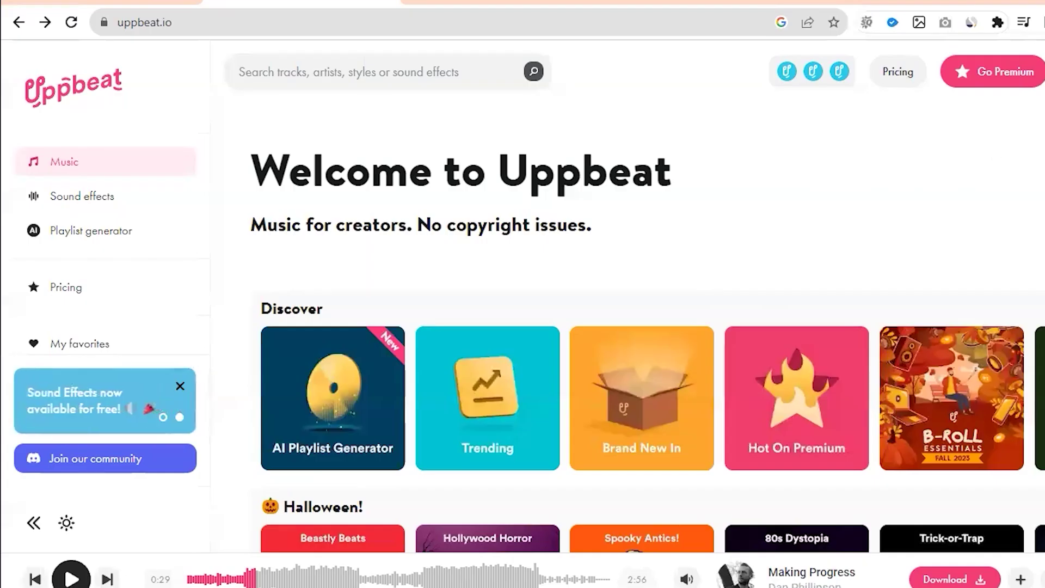
scroll(642, 326, "down", 5)
scroll(267, 251, "down", 5)
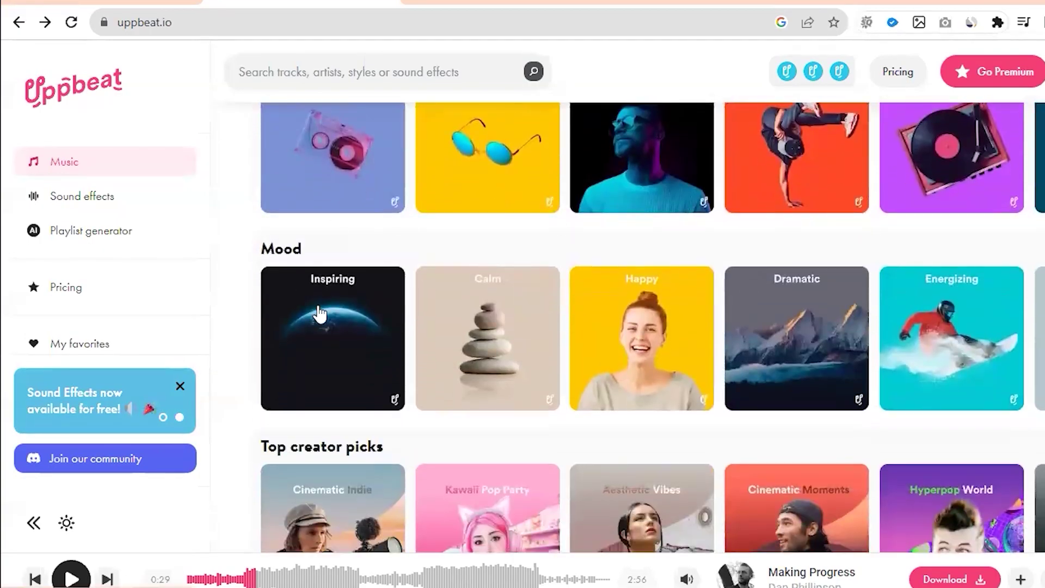
left_click(320, 313)
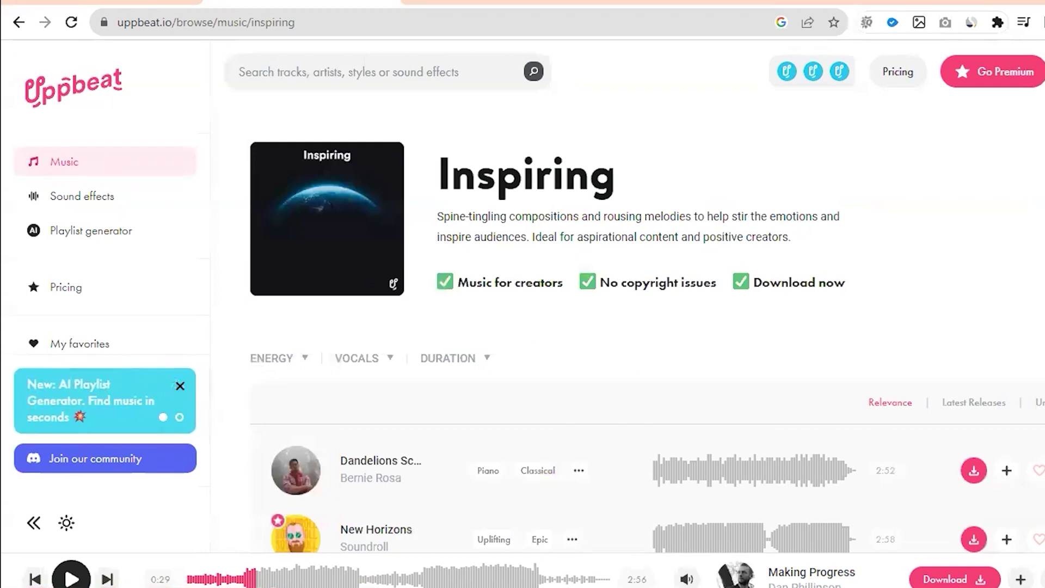
scroll(626, 327, "down", 5)
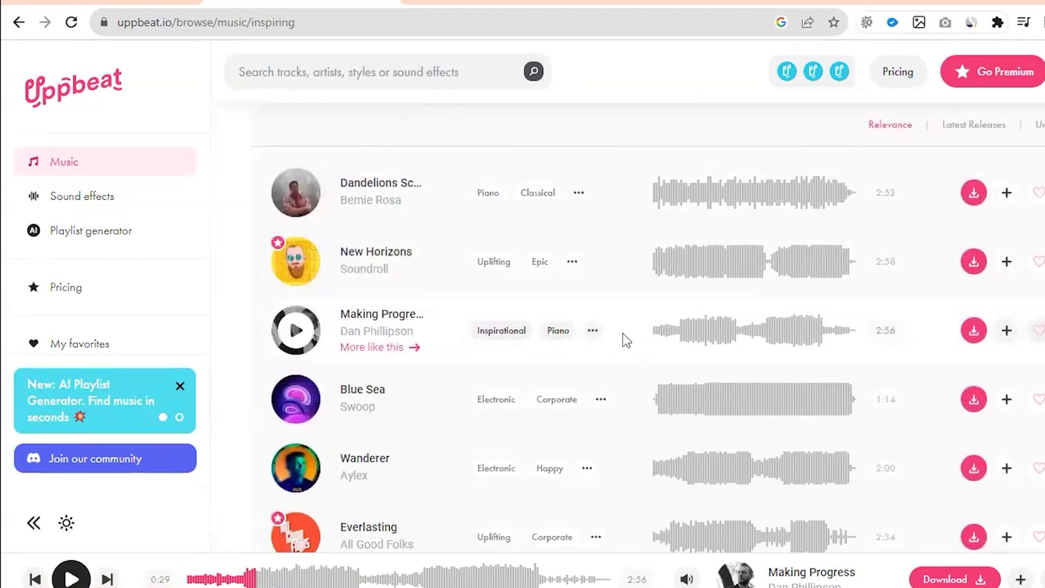
left_click(307, 342)
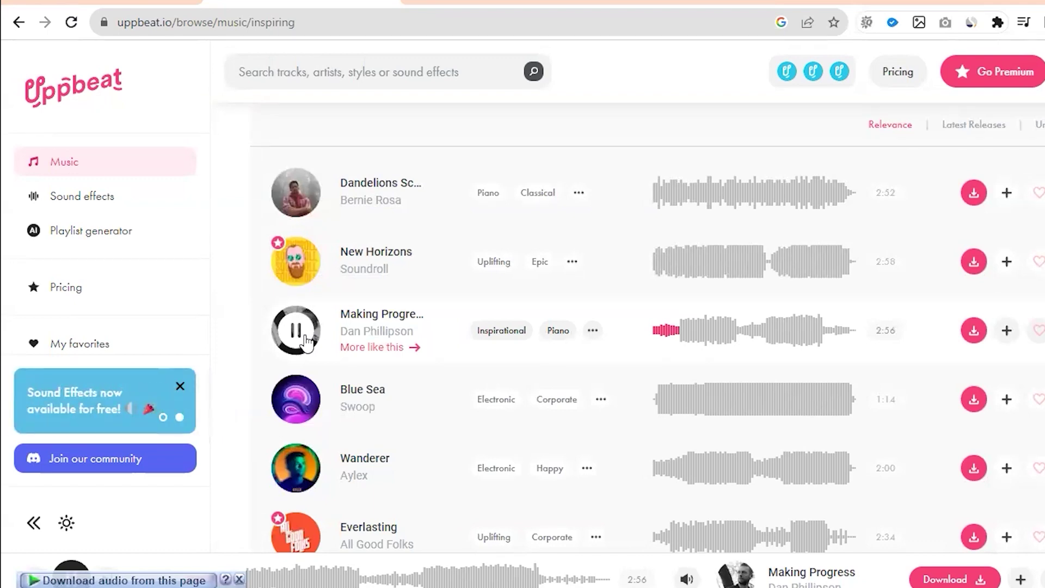
left_click(307, 342)
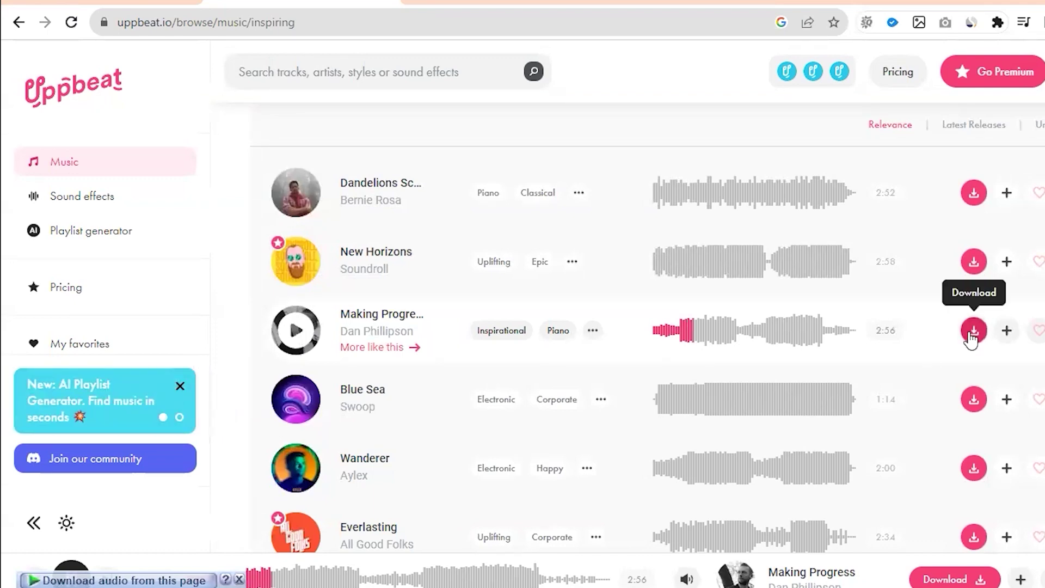
Step: Download the Making Progress track and select its attribution credit text
left_click(974, 330)
left_click(550, 371)
left_click(685, 126)
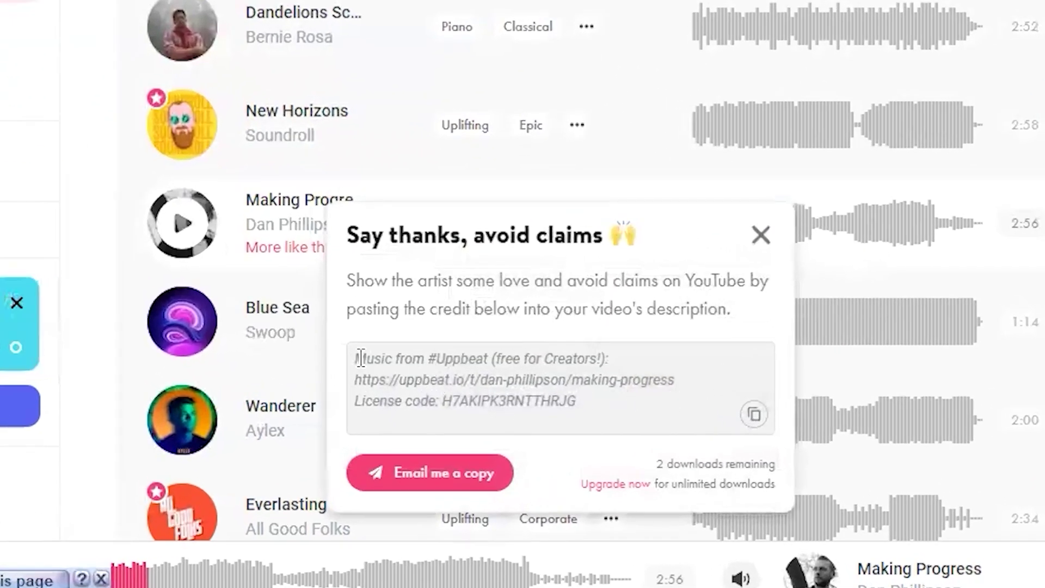
left_click_drag(394, 358, 611, 410)
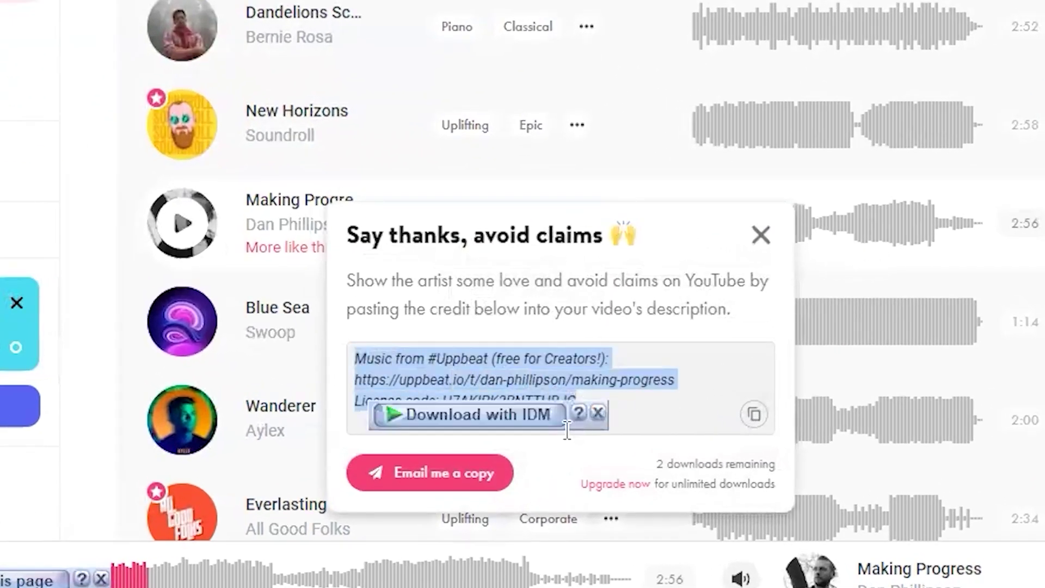
left_click(635, 426)
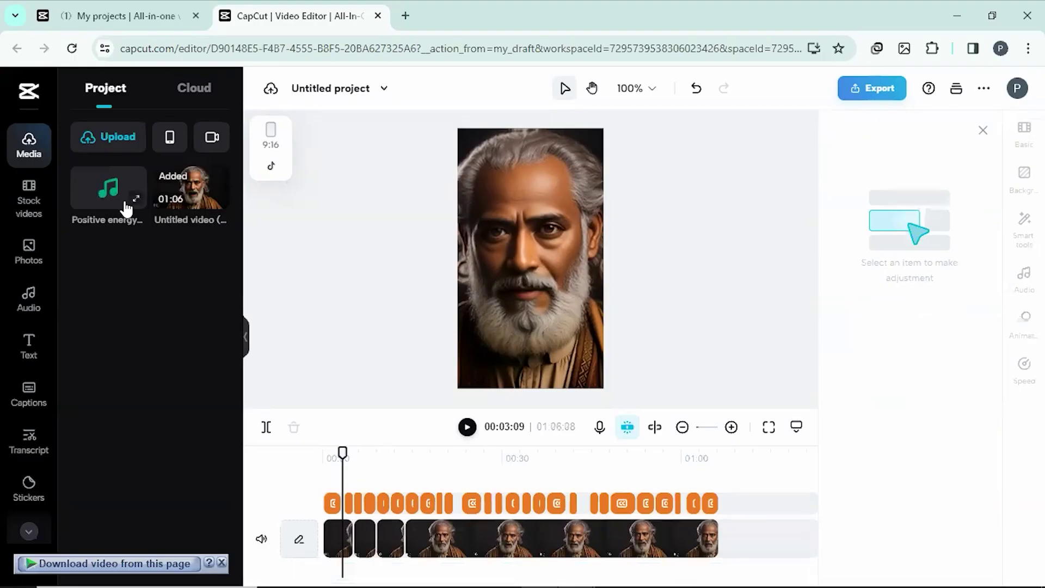
Step: Place the Positive energy enterprise promotion MP3 below the video and play it back
left_click_drag(123, 197, 368, 562)
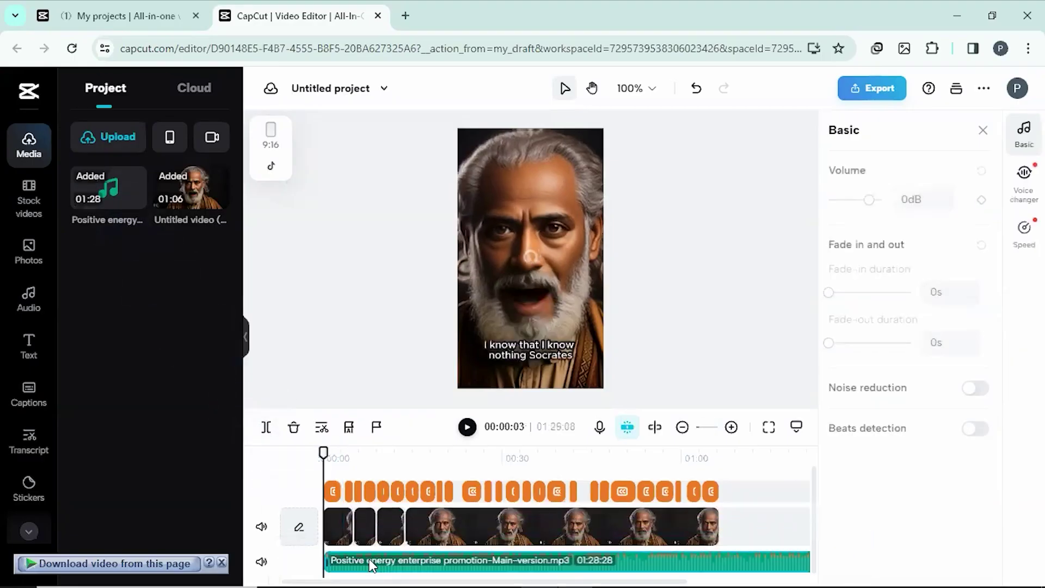
left_click(466, 427)
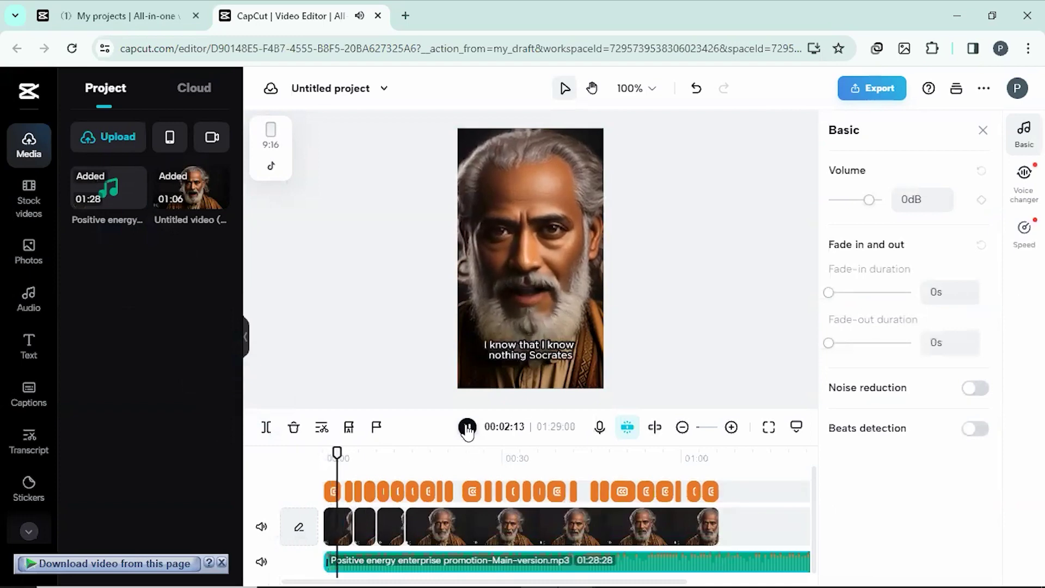